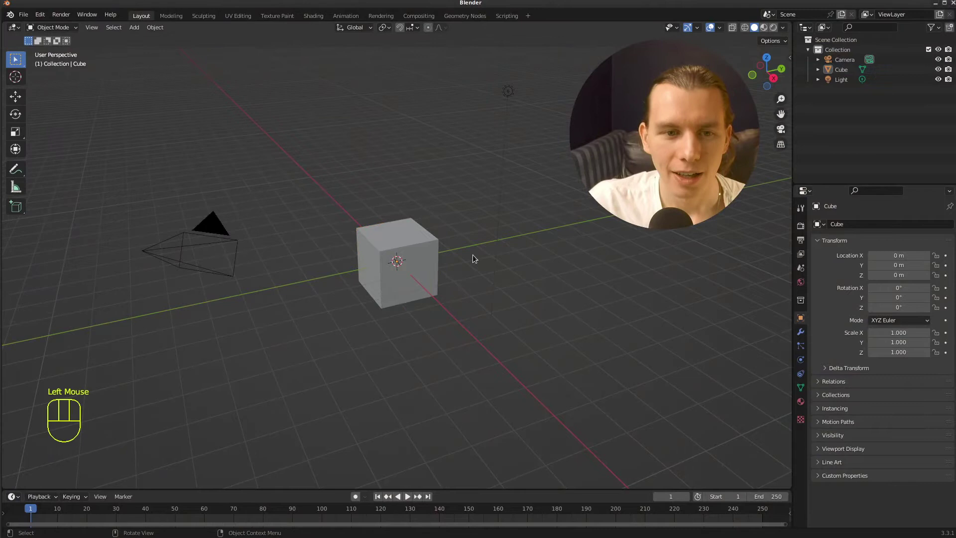
Select the default cube at the origin of the 3D viewport.
double_click(425, 255)
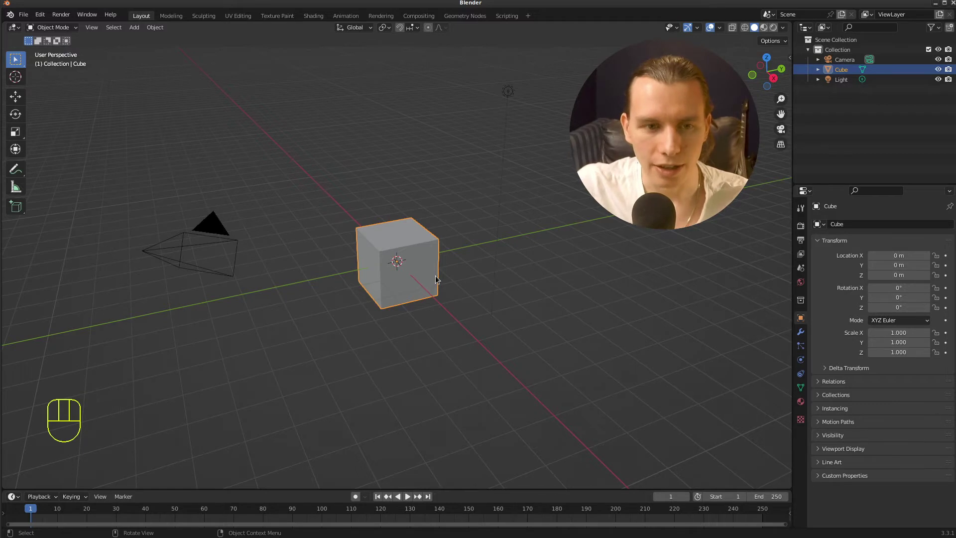
In Edit Mode, delete the cube's vertices, leaving a single vertex.
key("Tab")
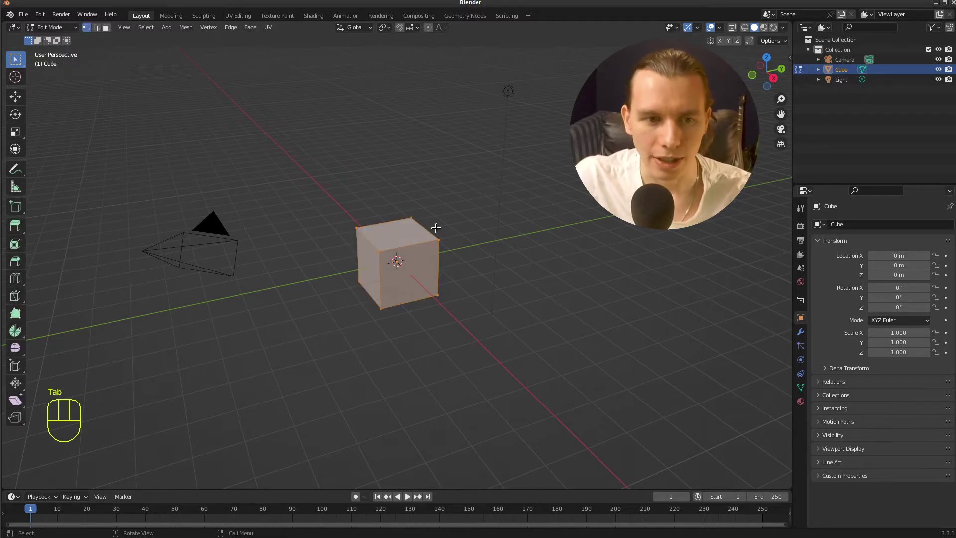
double_click(320, 170)
left_click_drag(319, 170, 464, 352)
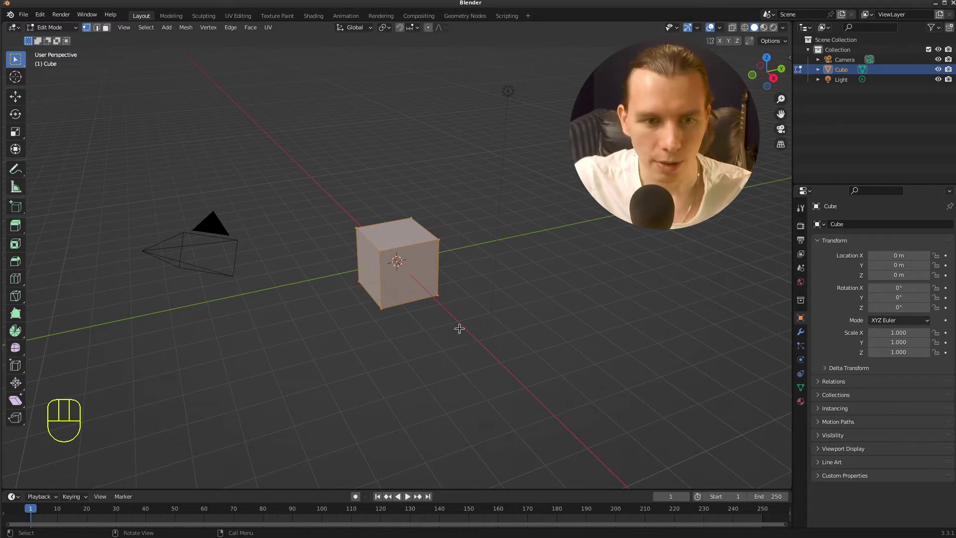
key("x")
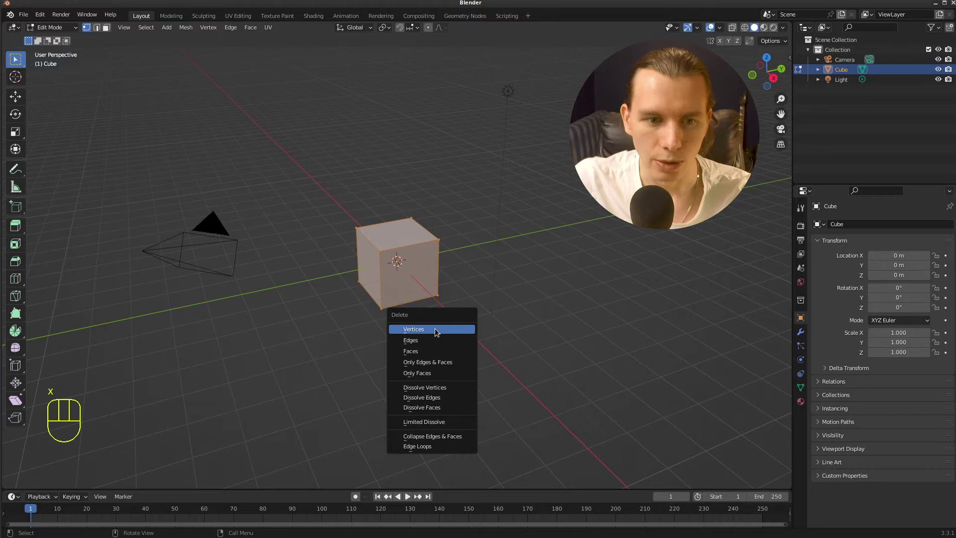
left_click(436, 330)
In Right view, move the leftover vertex out from the origin along Y.
left_click_drag(445, 295, 395, 262)
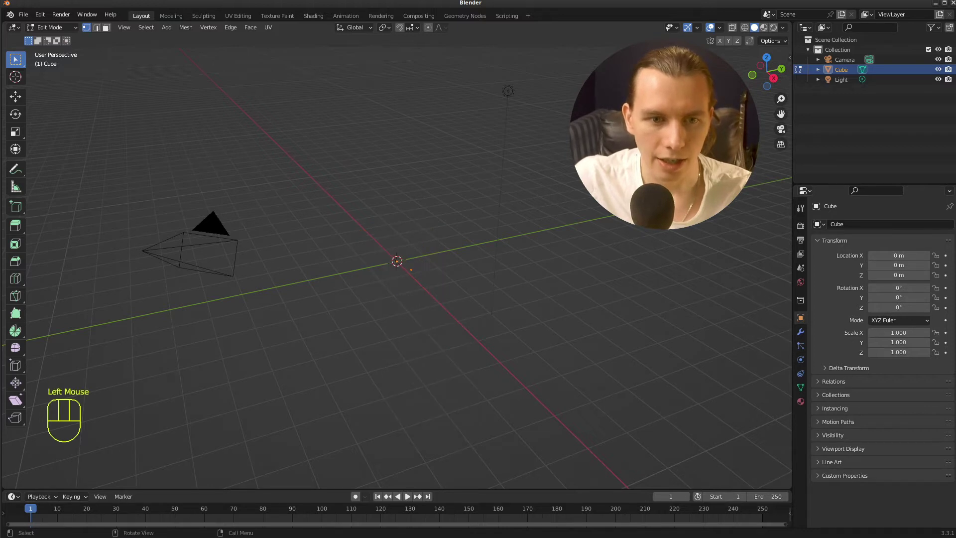
left_click(774, 79)
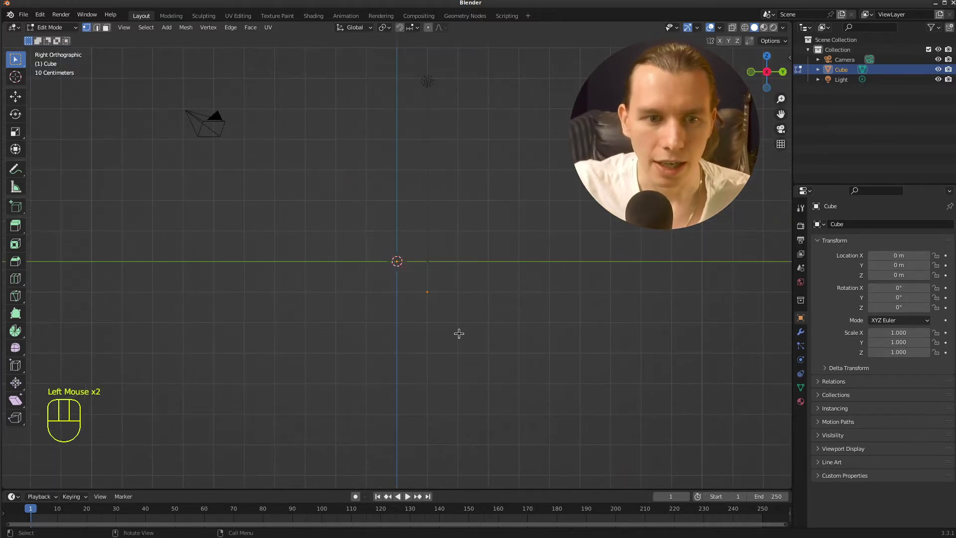
key("g")
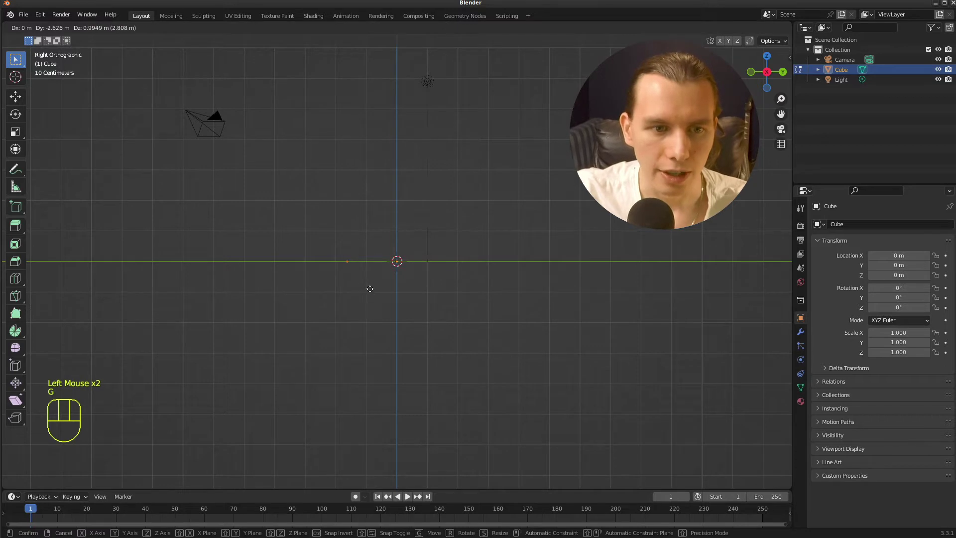
left_click(388, 285)
scroll(389, 284, "down", 2)
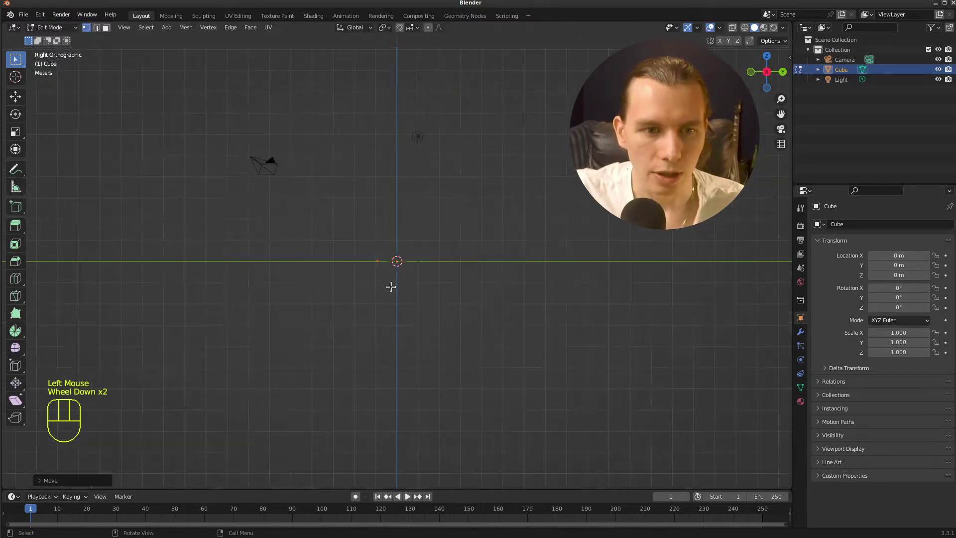
scroll(390, 271, "up", 2)
scroll(389, 272, "up", 2)
scroll(390, 264, "down", 1)
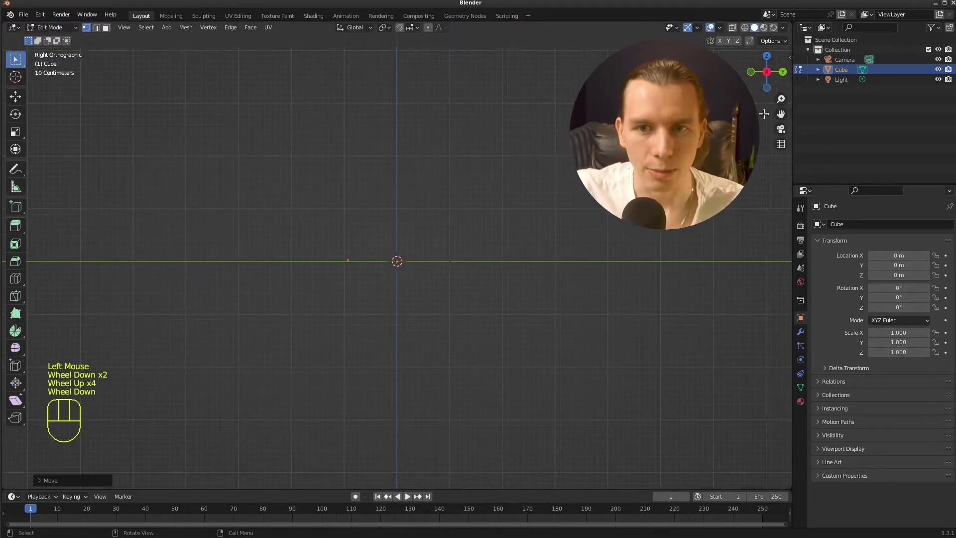
left_click_drag(781, 115, 765, 222)
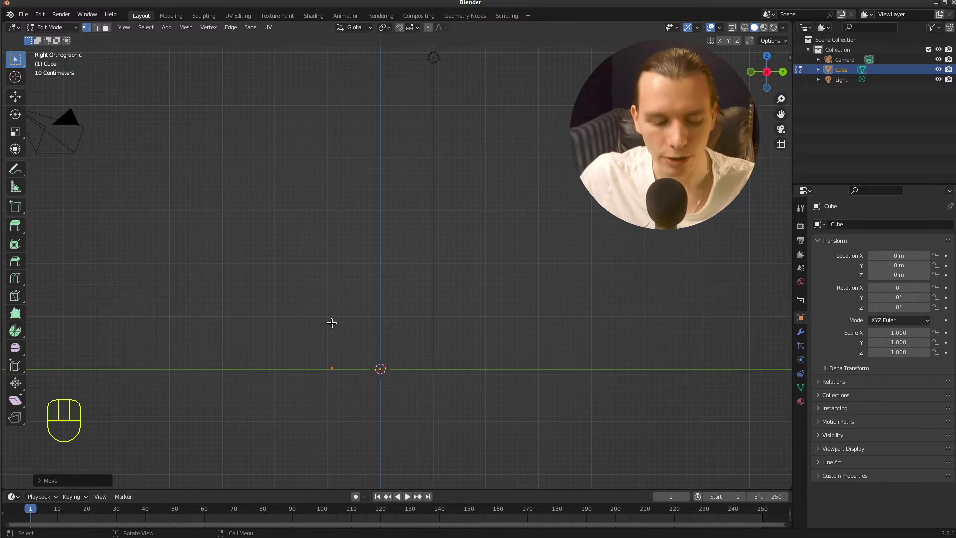
Extrude vertices up one leg to the hip and down the other, then select both feet.
key("ctrl")
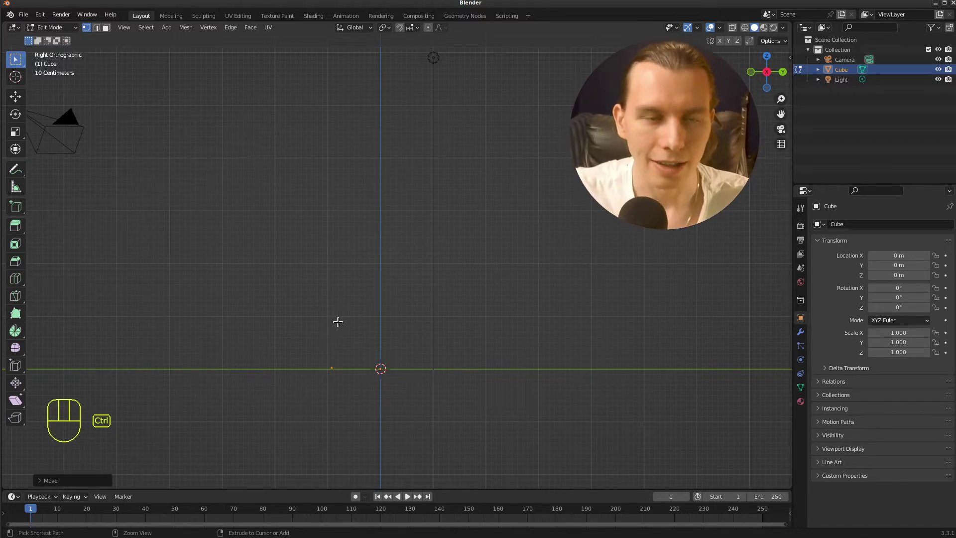
right_click(335, 317, "ctrl")
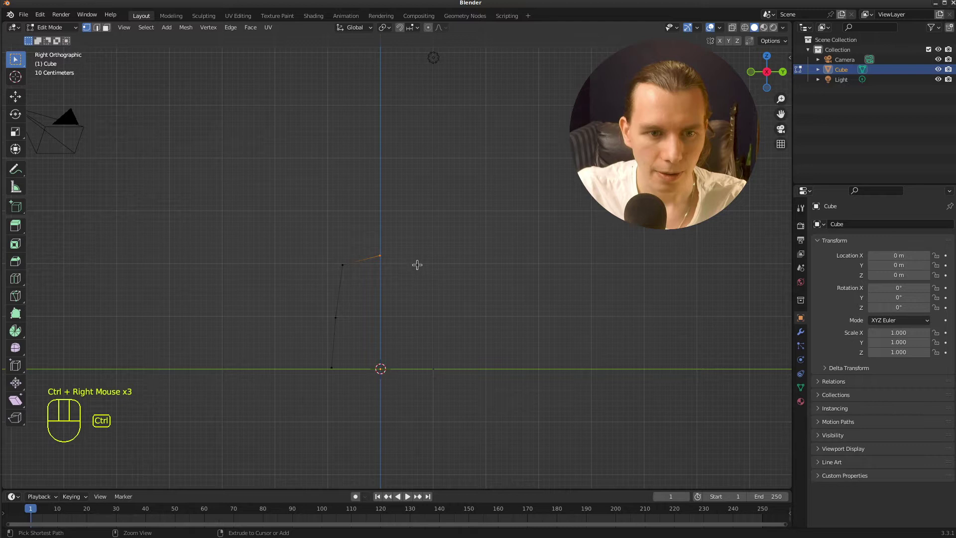
right_click(423, 315, "ctrl")
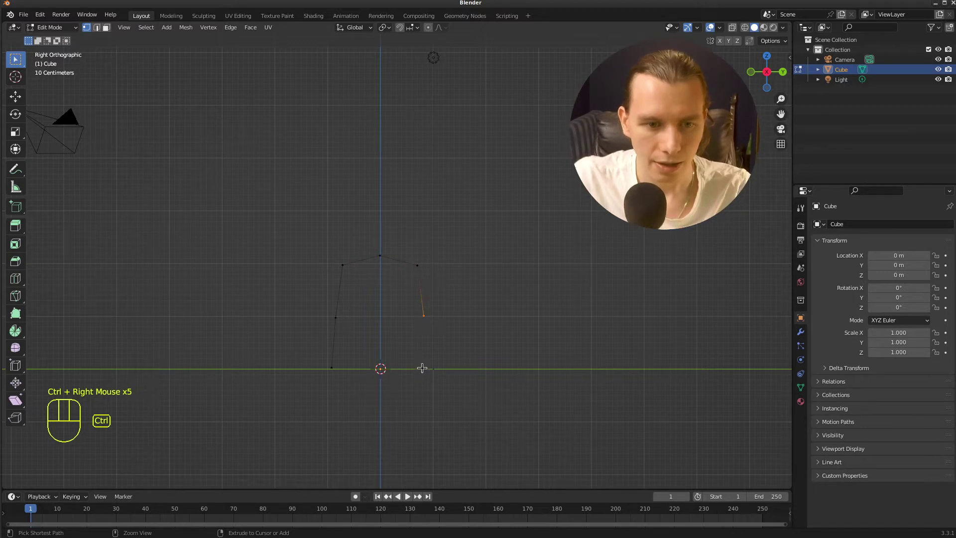
left_click_drag(461, 392, 293, 361)
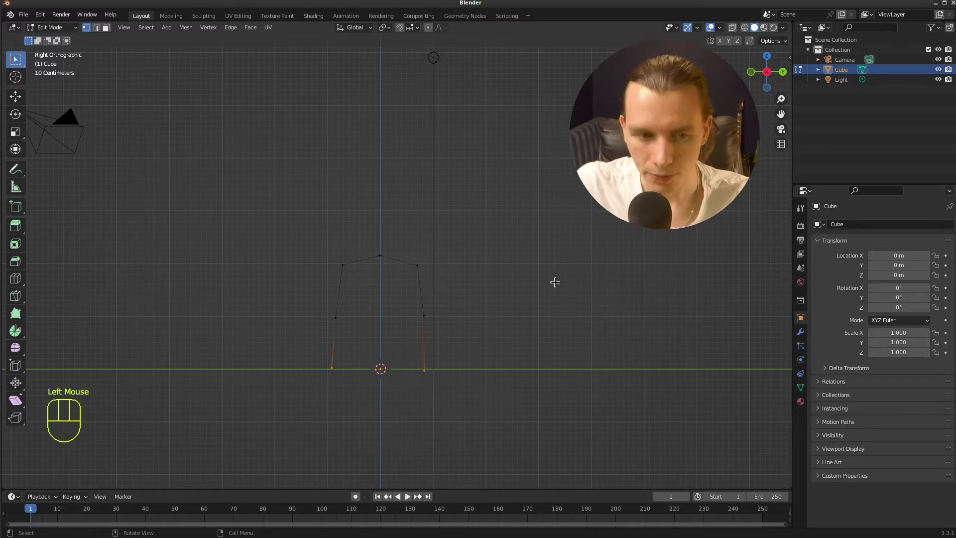
From Back view, extrude a short foot from the end of each leg.
left_click(783, 71)
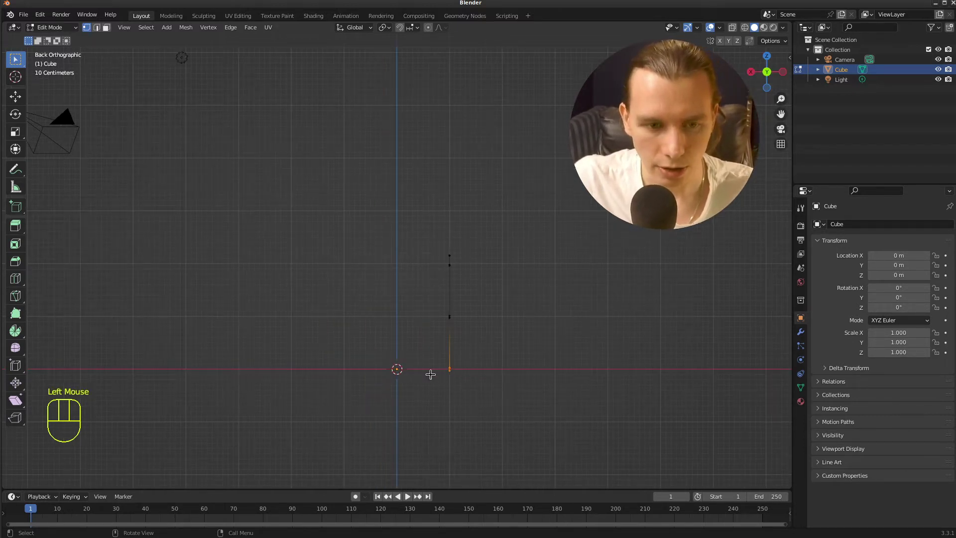
key("ctrl")
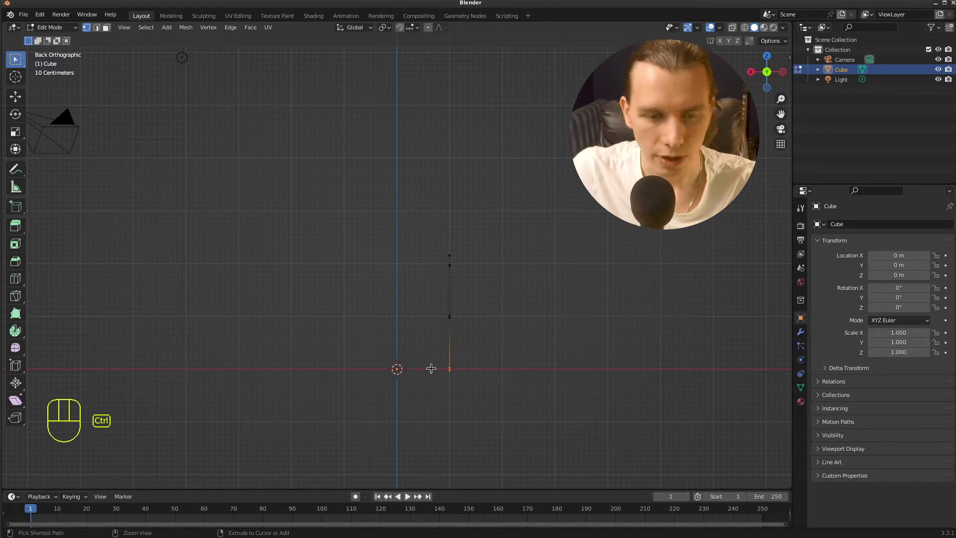
right_click(432, 369, "ctrl")
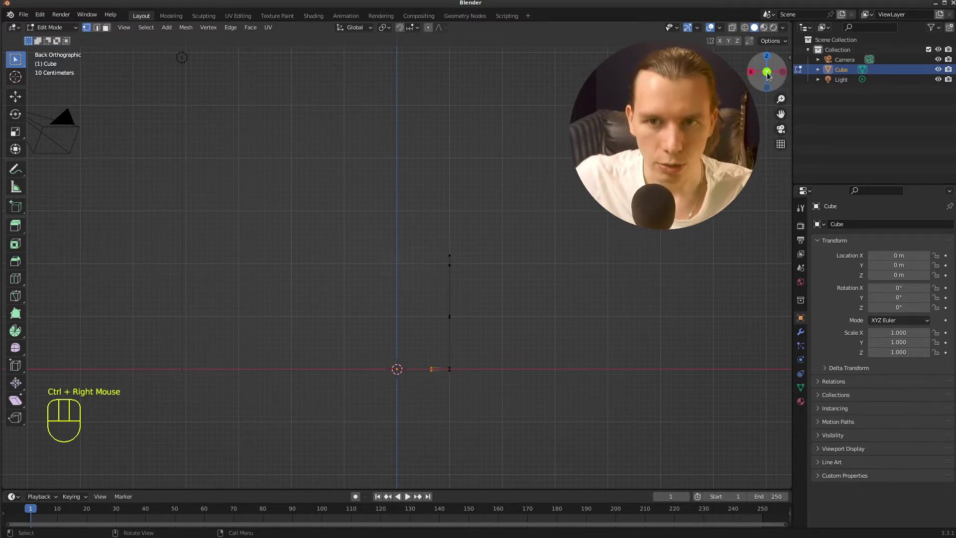
left_click_drag(752, 89, 738, 84)
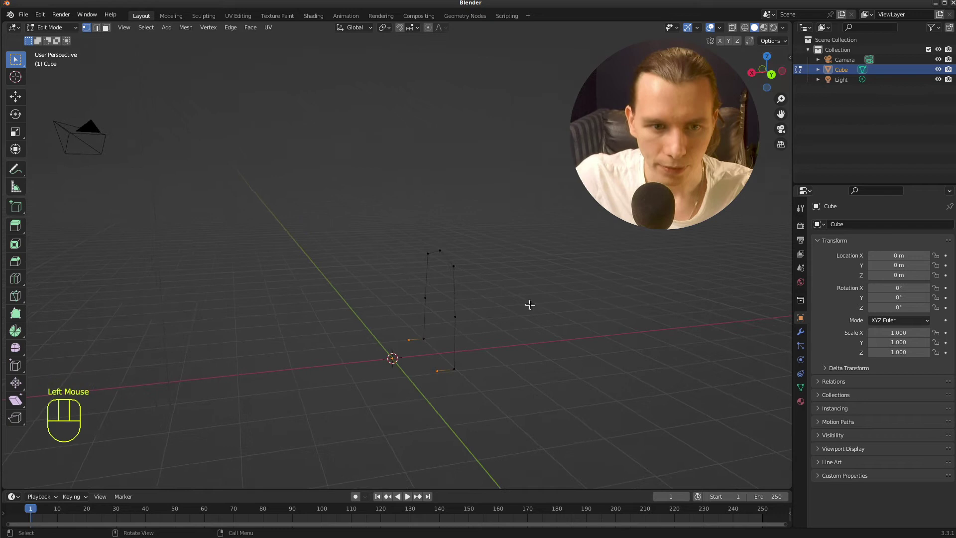
Shift both knee vertices 0.286 m along X, then select the hip vertex.
left_click_drag(493, 333, 412, 281)
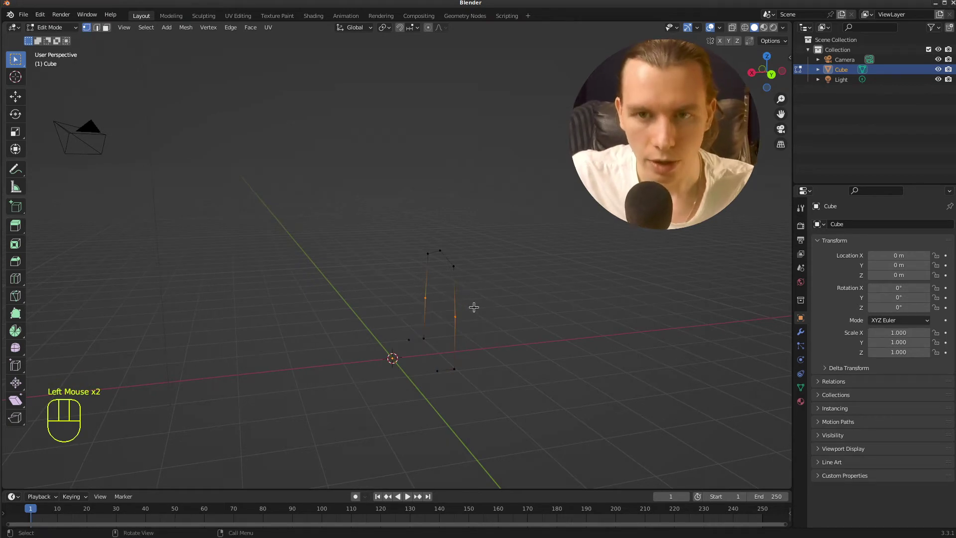
key("g")
key("x")
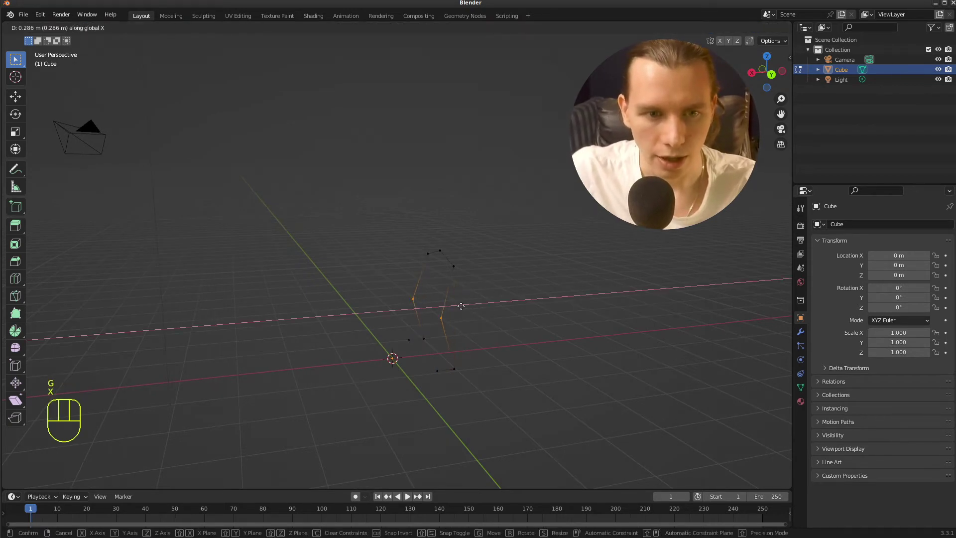
left_click(461, 305)
left_click(440, 250)
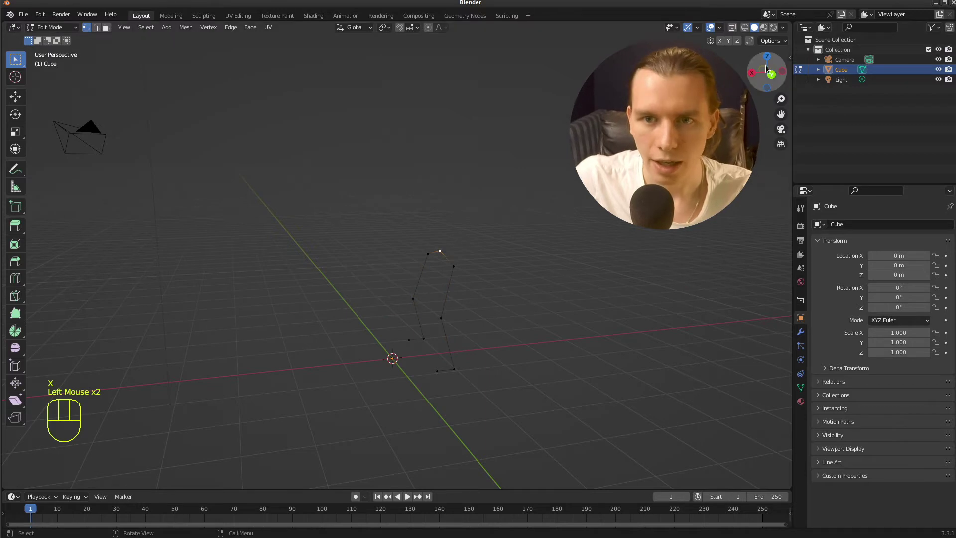
left_click(752, 73)
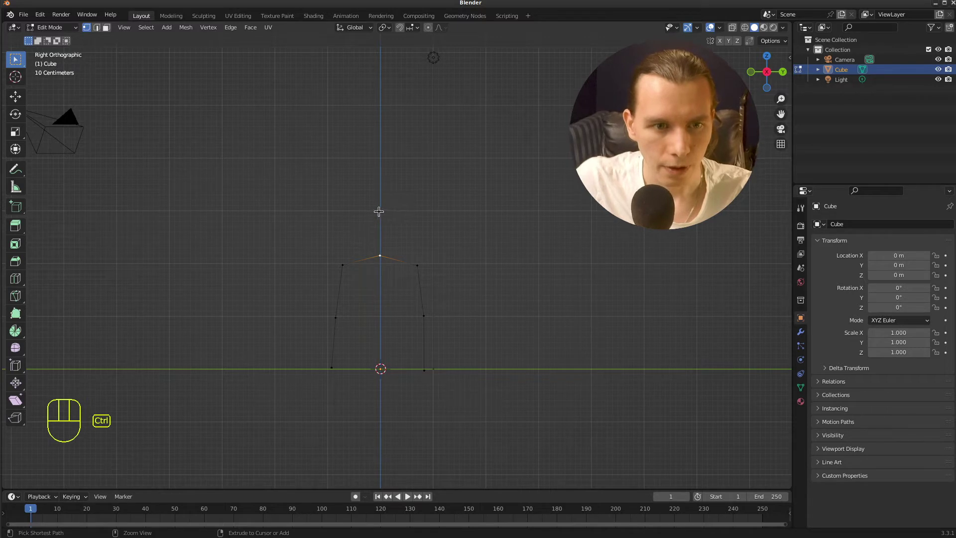
Extrude a four-vertex spine up from the hip to the top of the head.
right_click(379, 212, "ctrl")
right_click(379, 159, "ctrl")
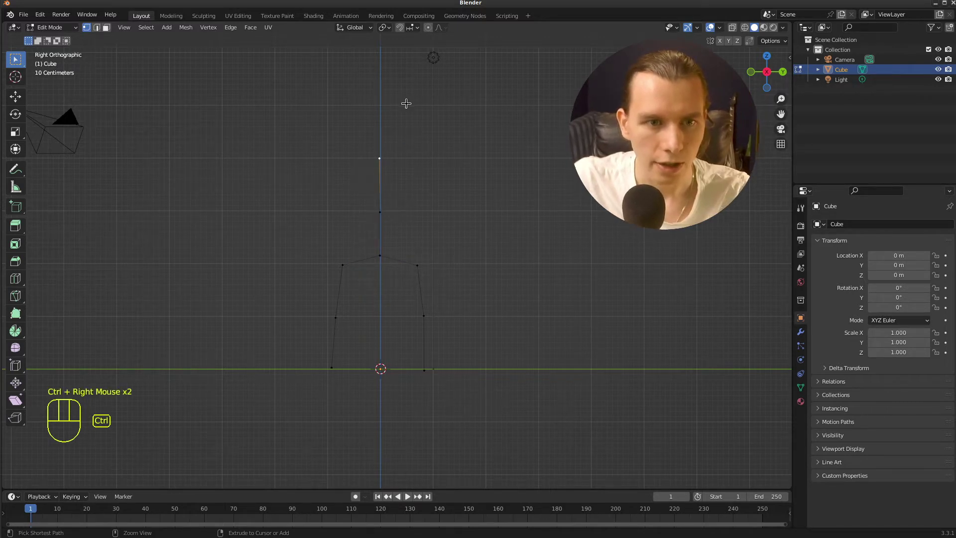
right_click(379, 124, "ctrl")
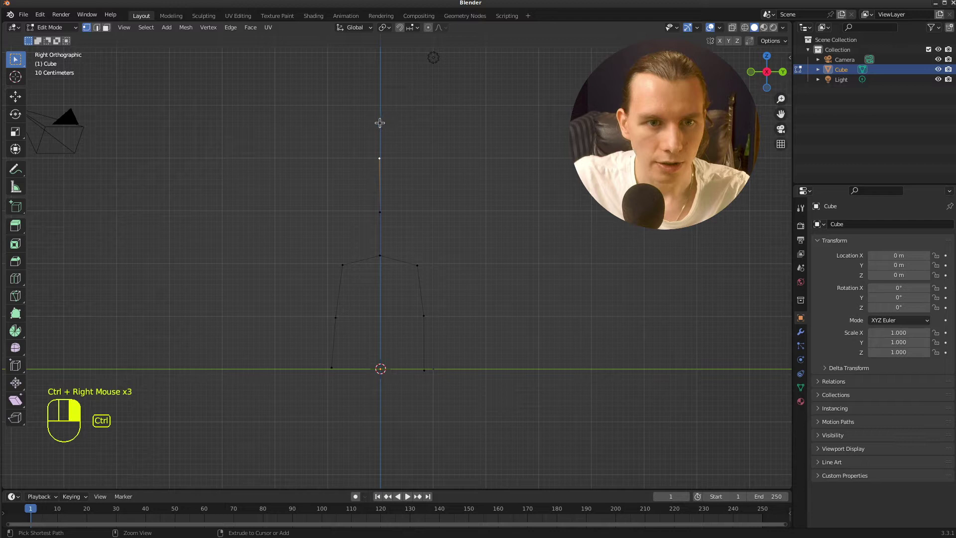
right_click(381, 73, "ctrl")
Extrude a shoulder and arm out to each side from the shoulder vertex.
left_click(380, 158)
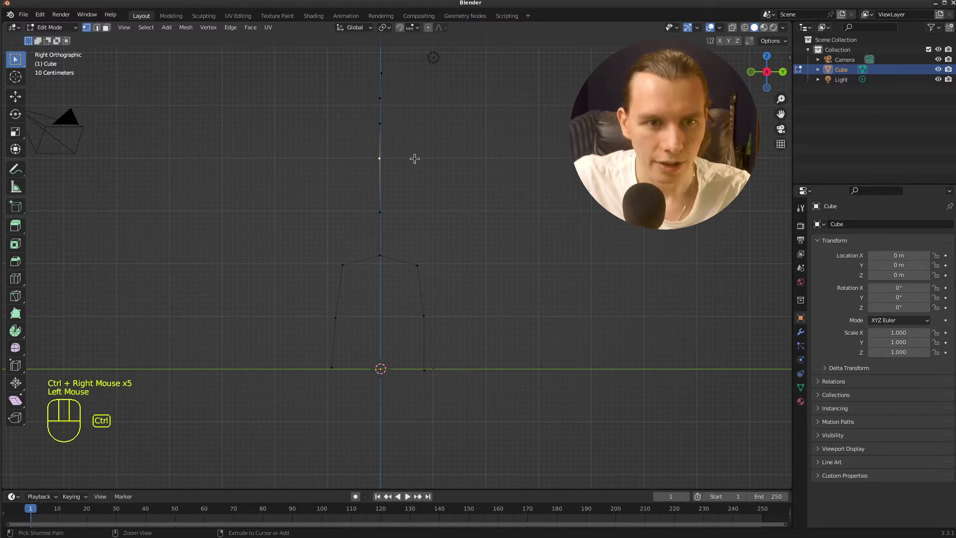
right_click(411, 159, "ctrl")
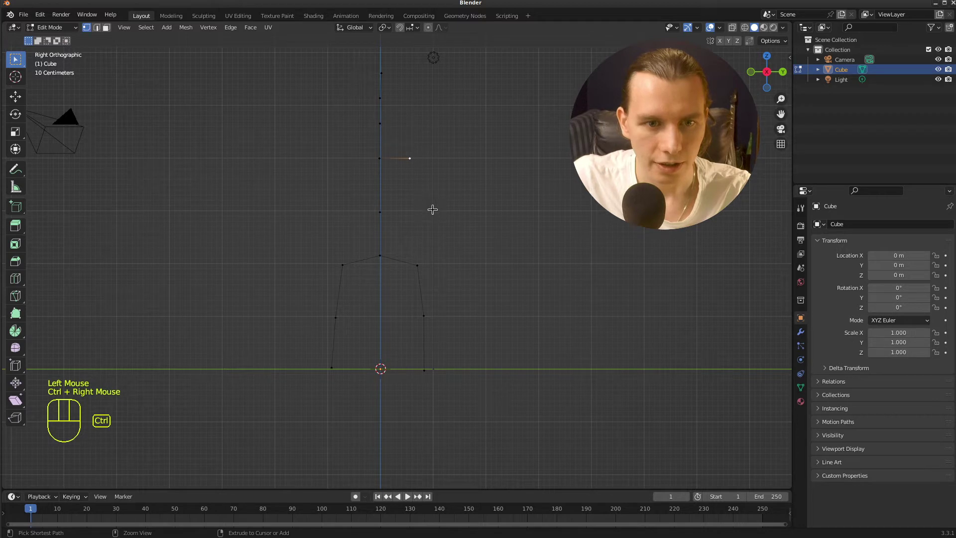
right_click(427, 191, "ctrl")
right_click(433, 222, "ctrl")
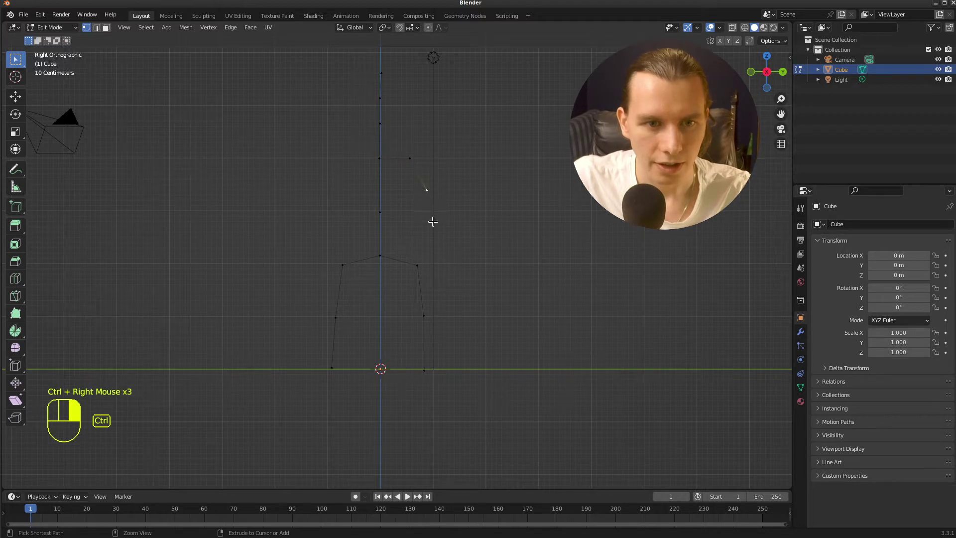
left_click(380, 159)
right_click(346, 159, "ctrl")
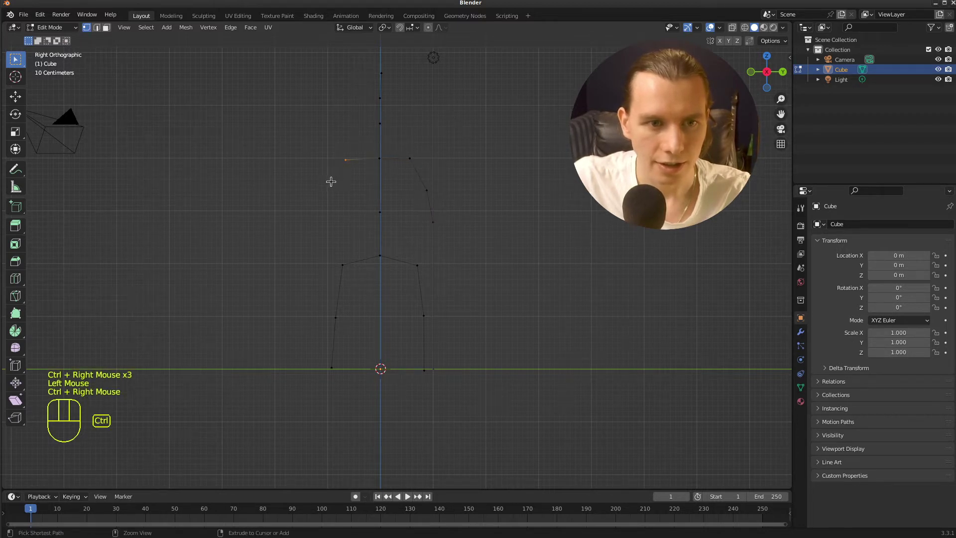
right_click(328, 188, "ctrl")
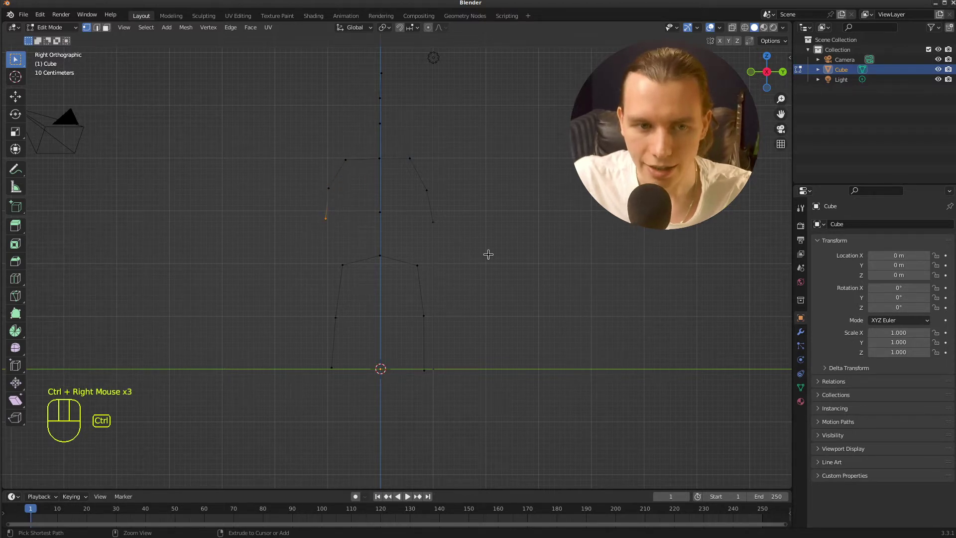
Push one arm's edges outward from the body along X.
middle_click_drag(515, 229, 562, 193)
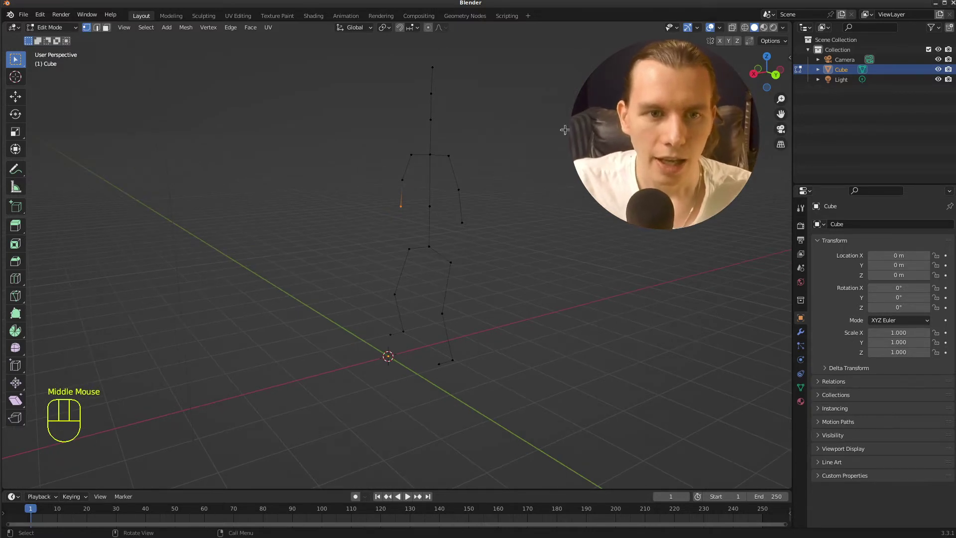
left_click_drag(493, 230, 444, 176)
left_click_drag(380, 166, 415, 223, "shift")
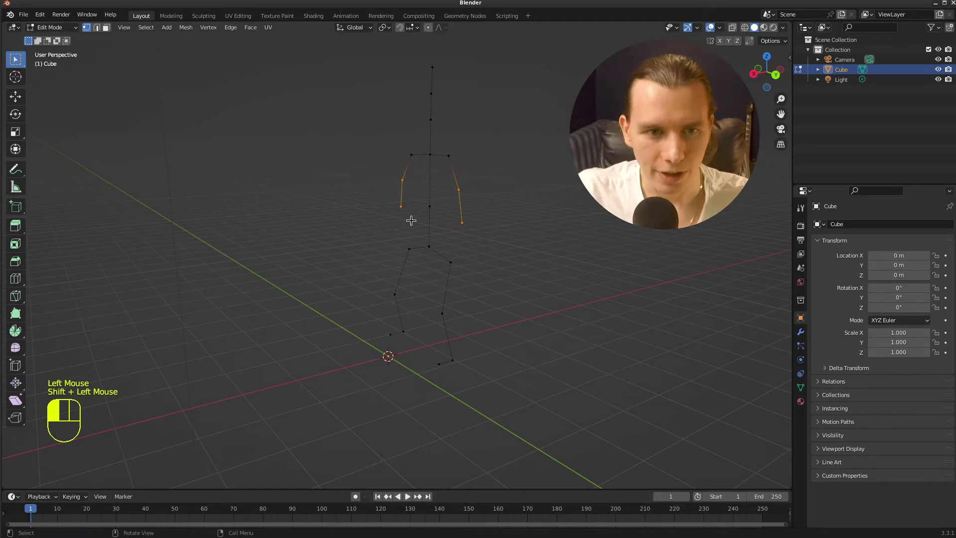
key("g")
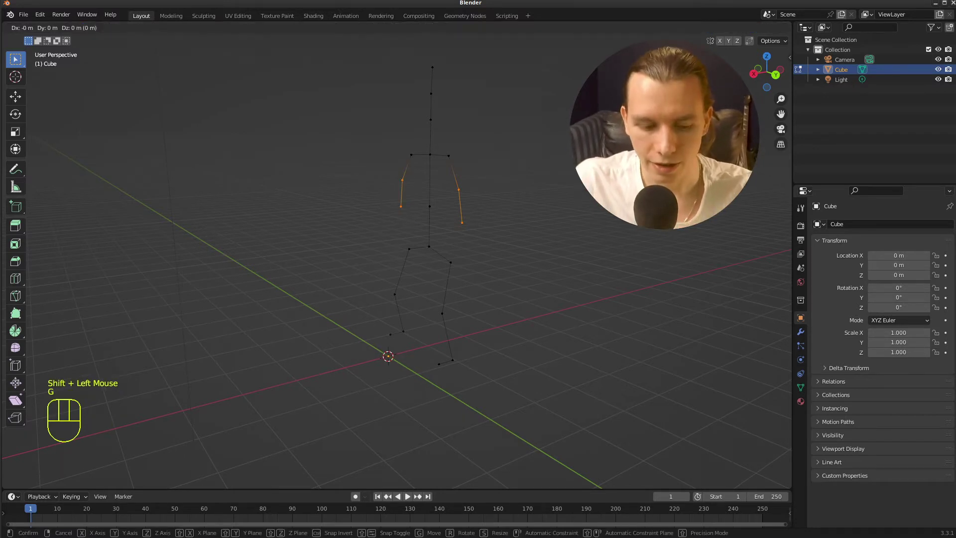
key("x")
left_click(521, 205)
Move one hand vertex sideways along X.
left_click_drag(467, 236, 364, 196)
key("g")
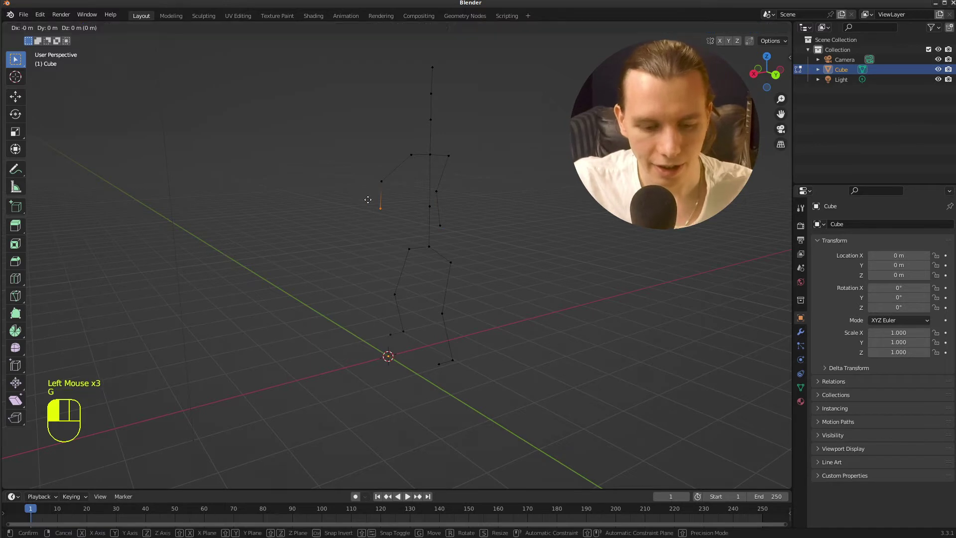
key("x")
left_click(352, 196)
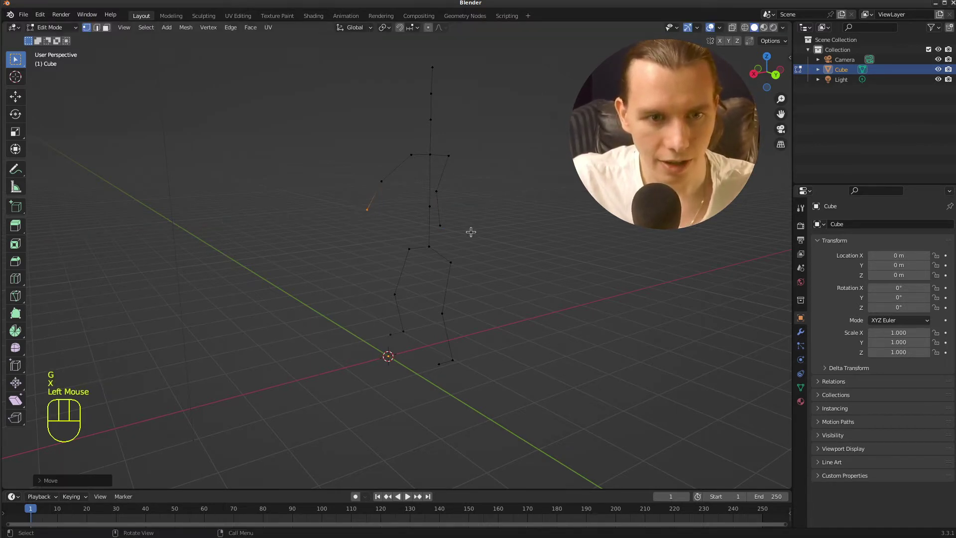
Shift the other arm's lower vertex along X, then raise it along Z.
left_click_drag(469, 235, 430, 211)
key("g")
key("x")
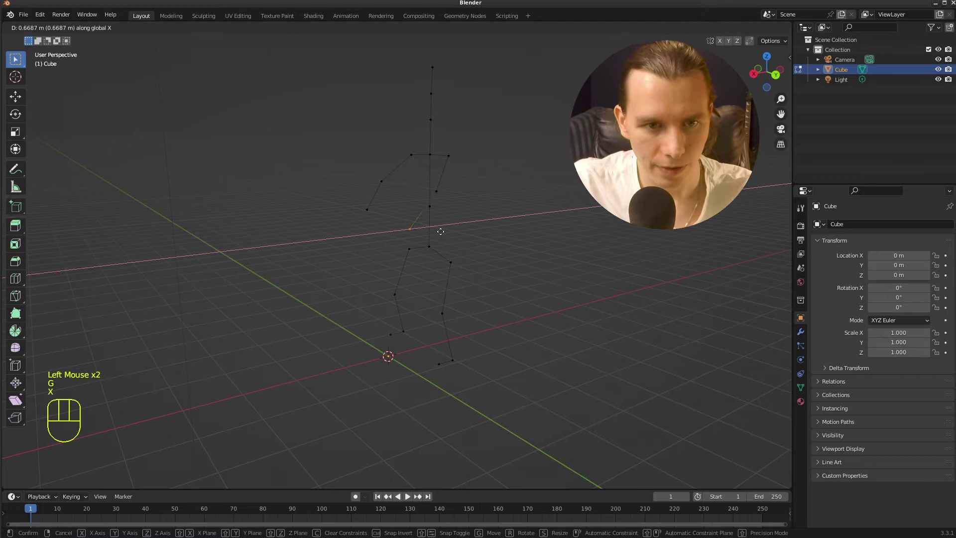
left_click(434, 228)
middle_click_drag(433, 229, 542, 210)
key("g")
key("z")
left_click(528, 207)
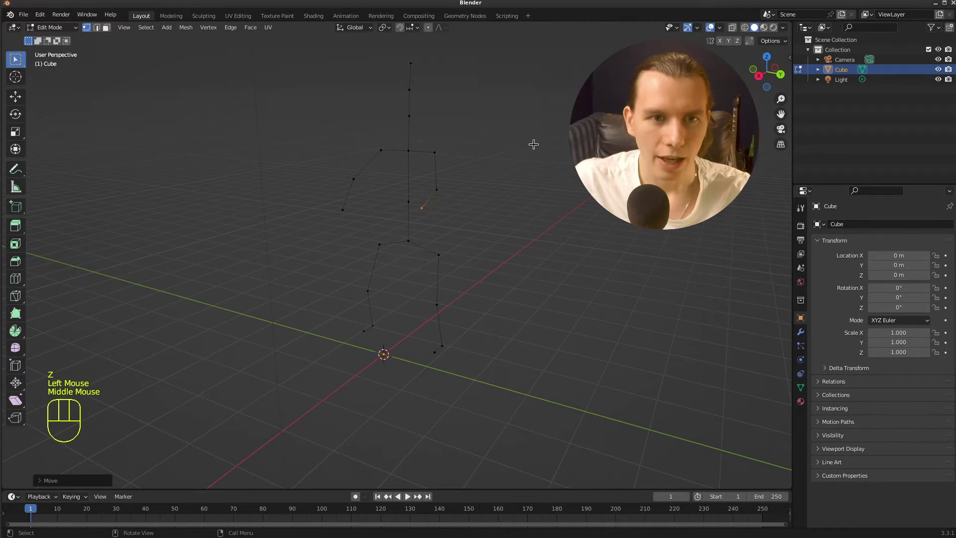
Add a Skin modifier to the stick figure, inspect it, and re-enter Edit Mode.
middle_click_drag(533, 144, 559, 138)
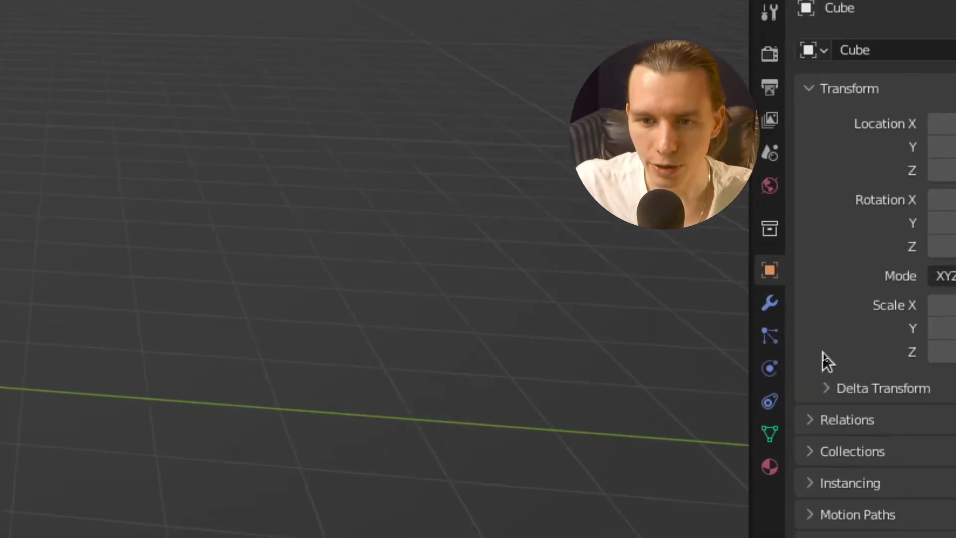
left_click(798, 337)
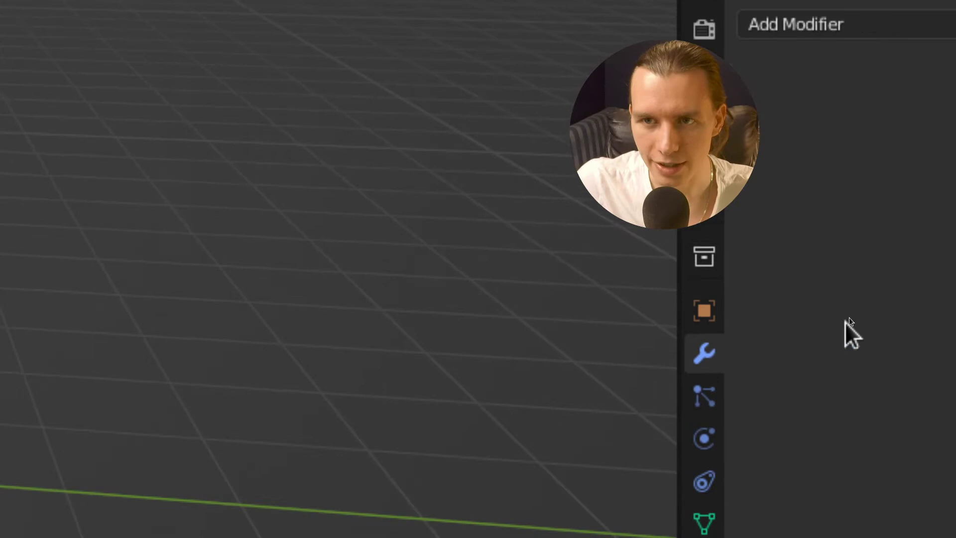
left_click(872, 213)
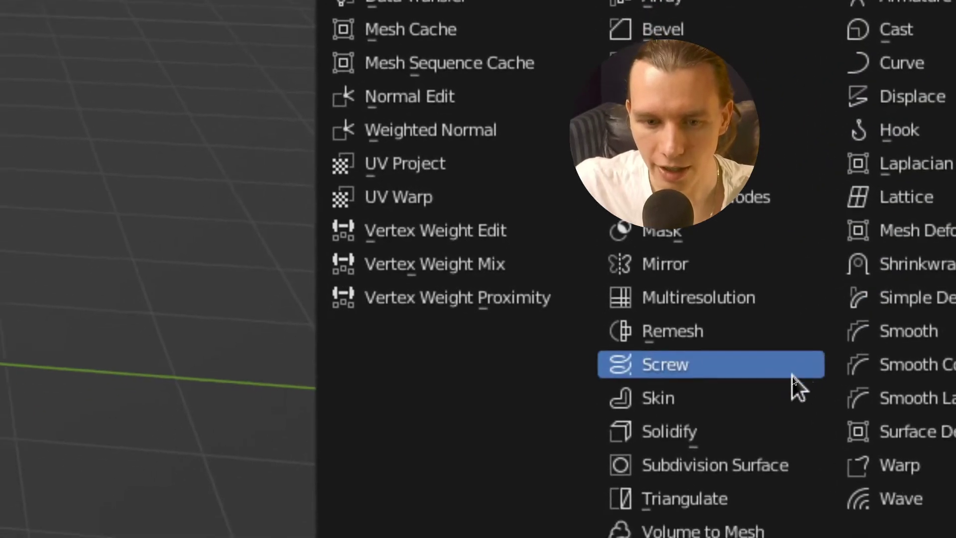
left_click(769, 401)
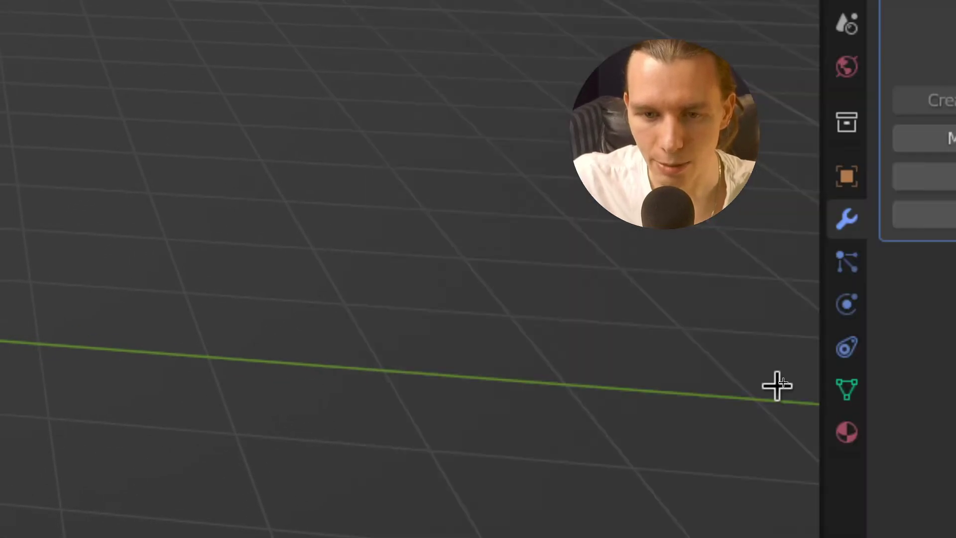
middle_click_drag(666, 365, 488, 338)
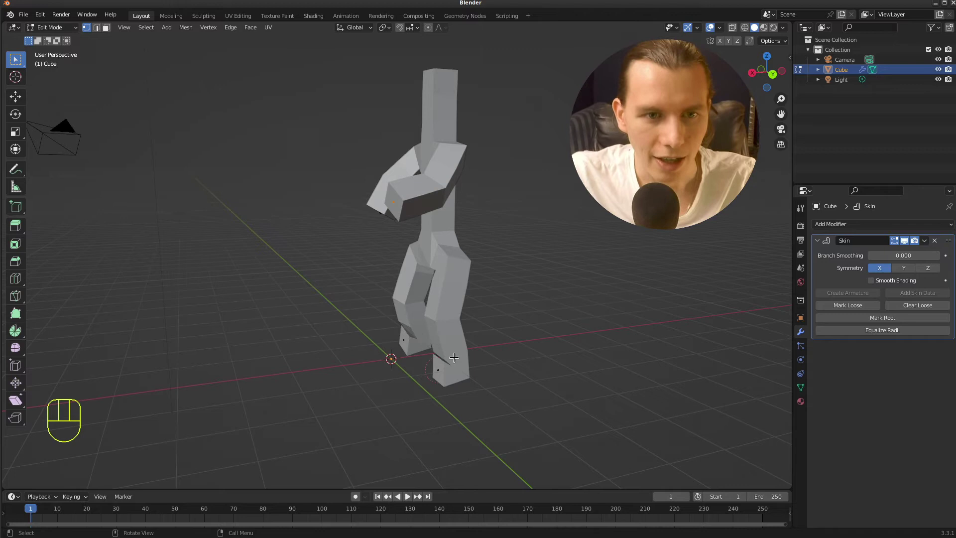
middle_click_drag(490, 341, 491, 305)
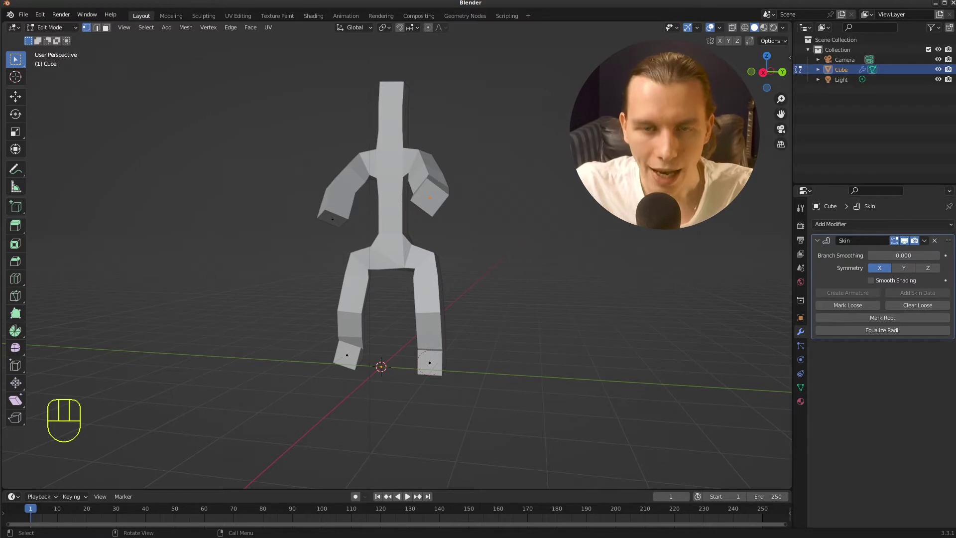
key("Tab")
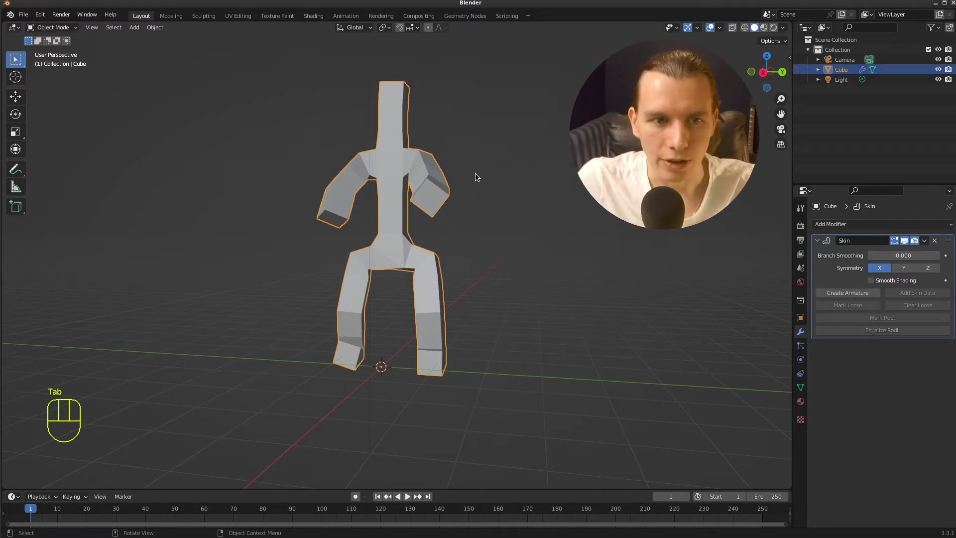
key("Tab")
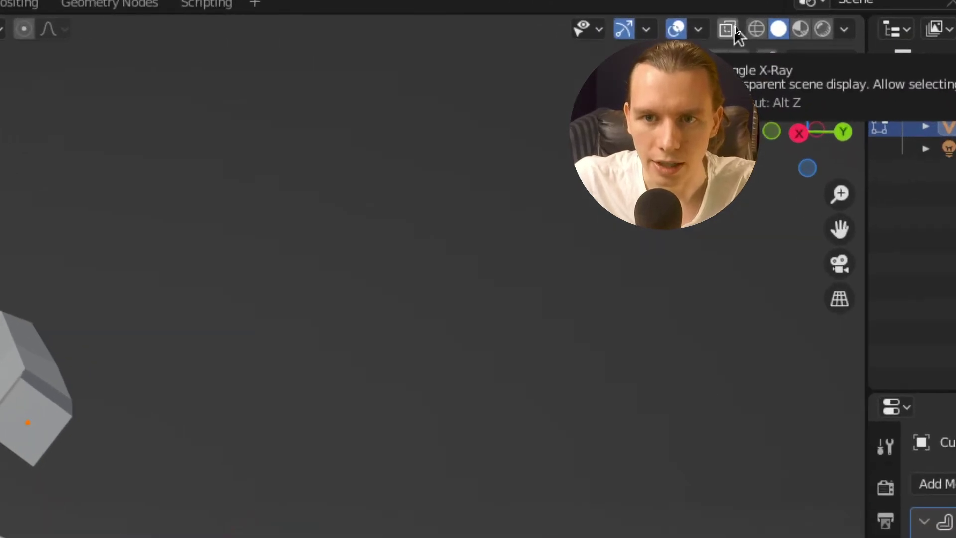
With X-Ray on, enlarge the skin radius at the neck/head and chest vertices.
left_click(737, 26)
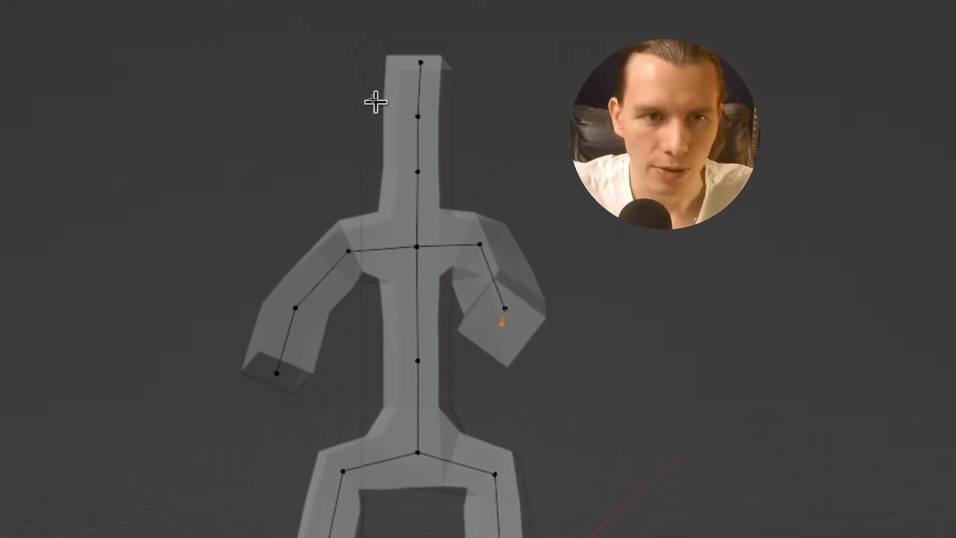
left_click_drag(372, 36, 447, 73)
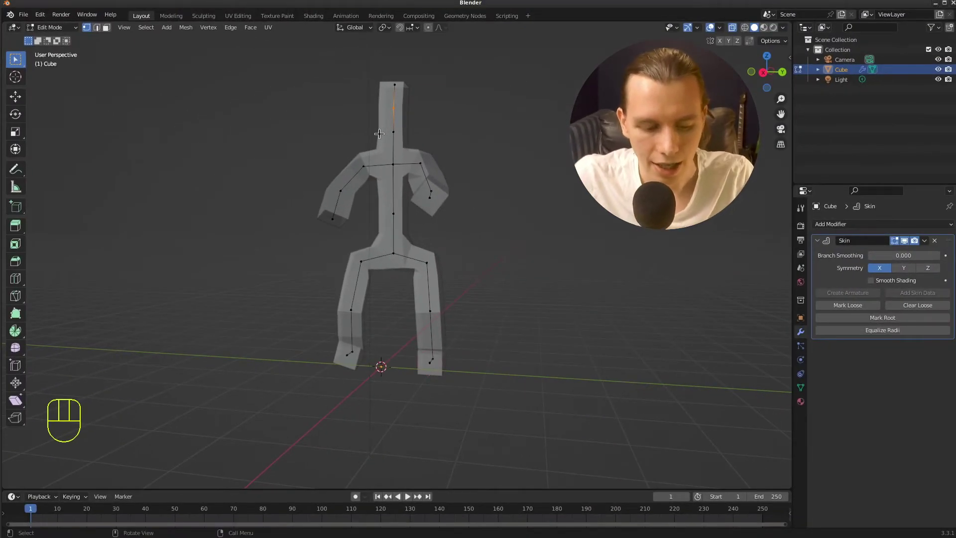
key("ctrl+a")
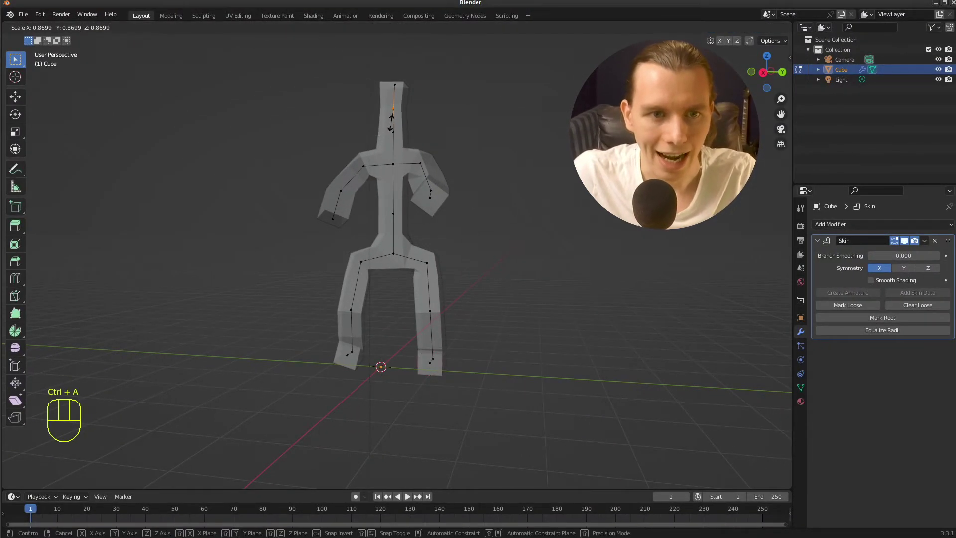
left_click(419, 131)
middle_click_drag(421, 133, 463, 147)
left_click(386, 150)
key("ctrl+a")
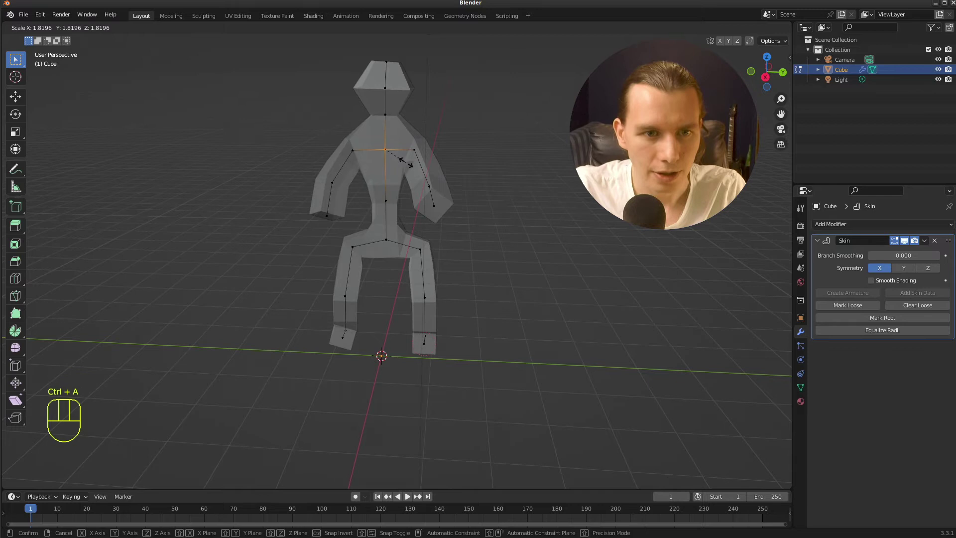
left_click(406, 162)
Resize the waist skin and shrink the skin of both legs.
left_click(387, 201)
key("ctrl+a")
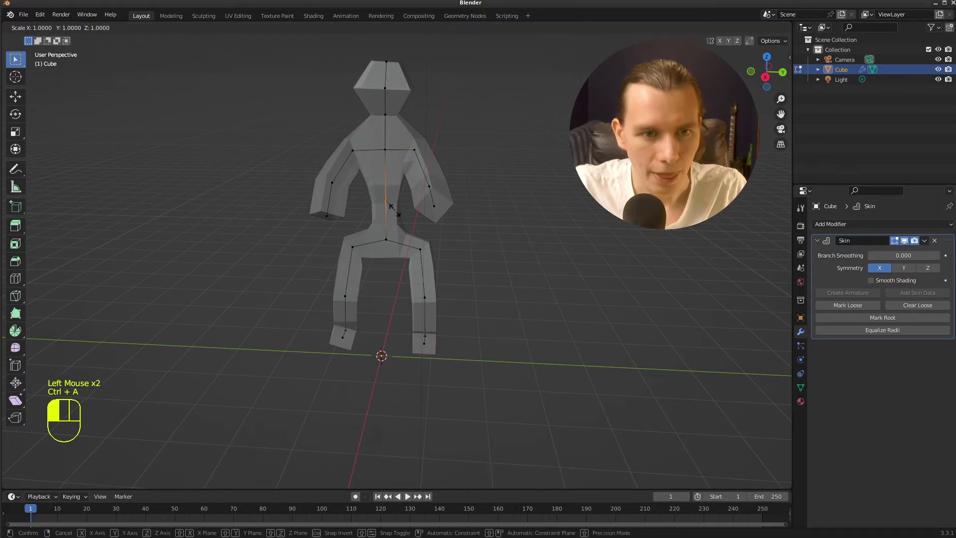
left_click(405, 215)
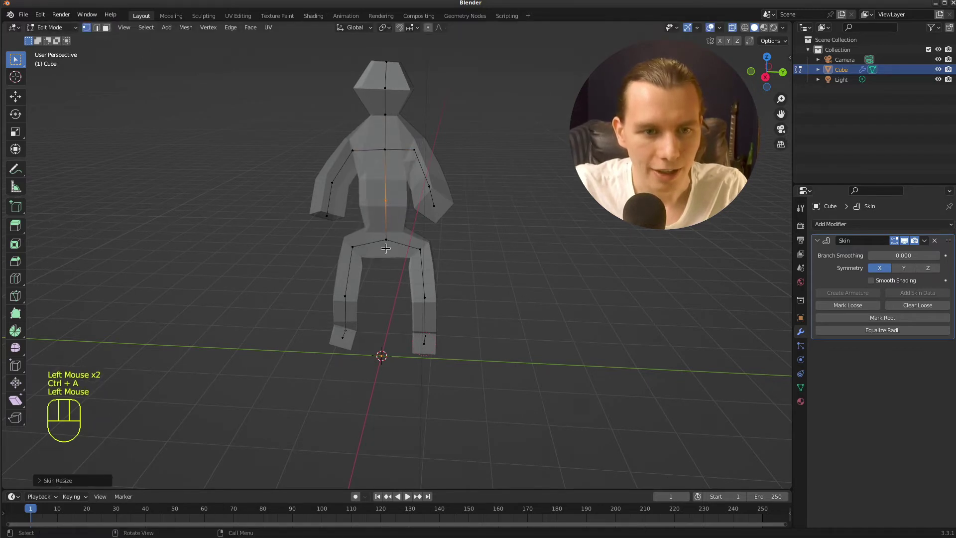
left_click_drag(481, 387, 309, 284)
key("ctrl+a")
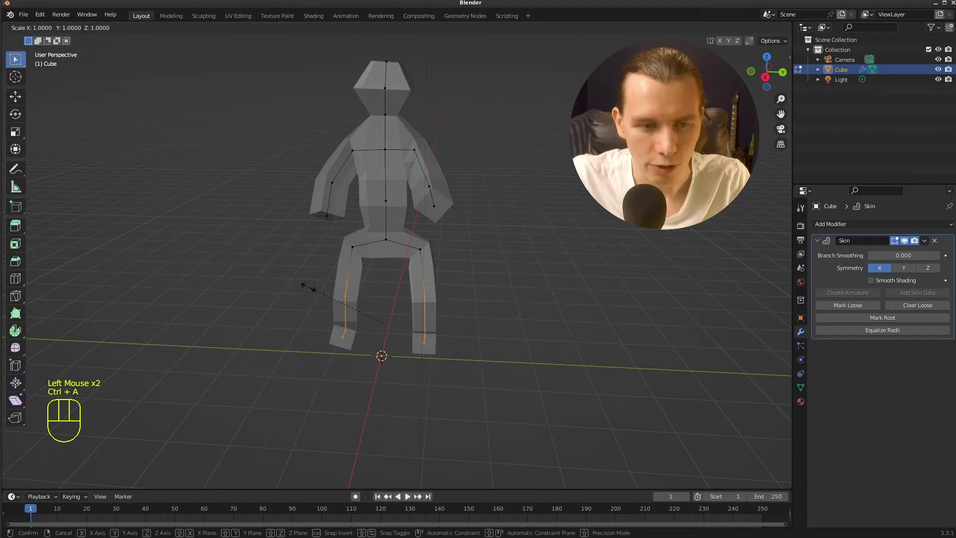
left_click(375, 263)
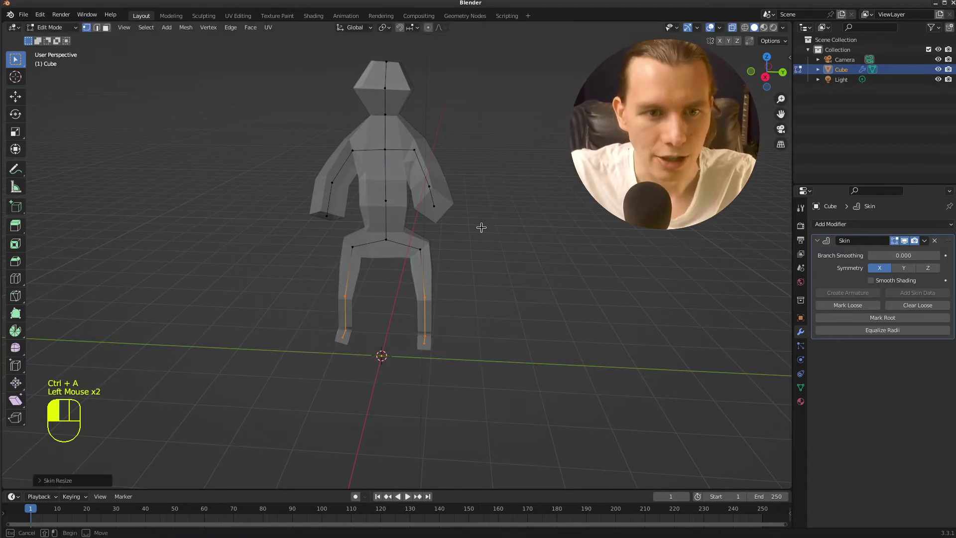
Shrink the skin radius of both arms, then deselect them.
left_click_drag(493, 235, 413, 136)
left_click_drag(299, 132, 359, 227, "shift")
key("ctrl+a")
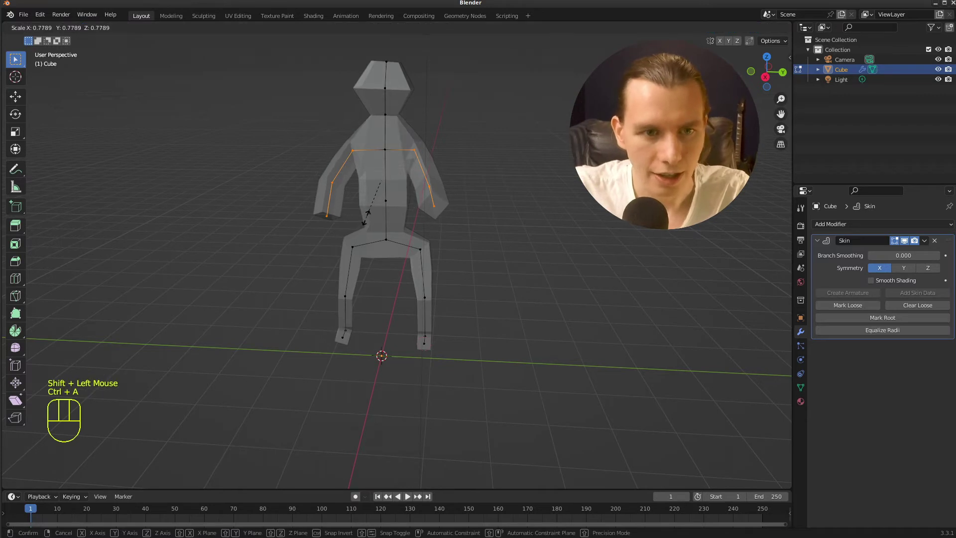
left_click(372, 210)
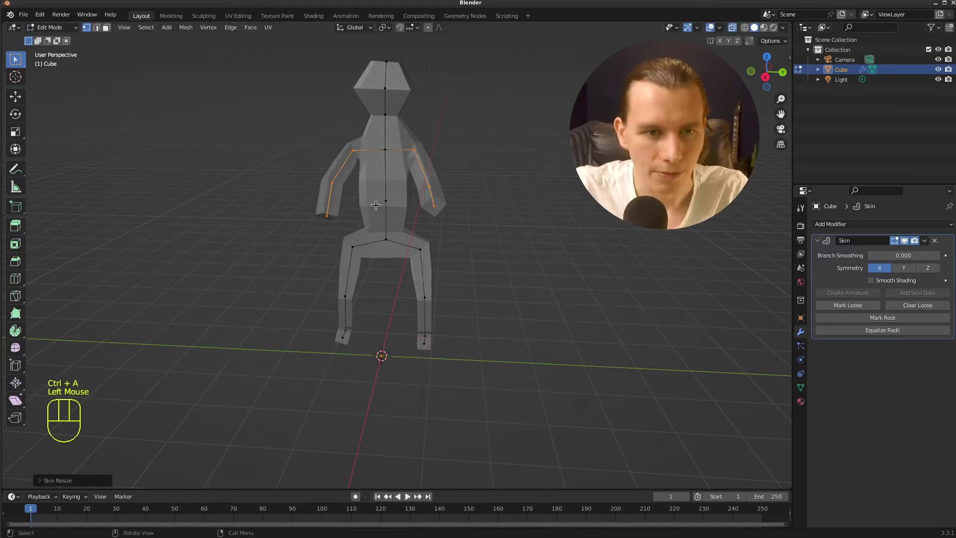
middle_click_drag(375, 206, 497, 162)
left_click(529, 193)
middle_click_drag(540, 189, 471, 206)
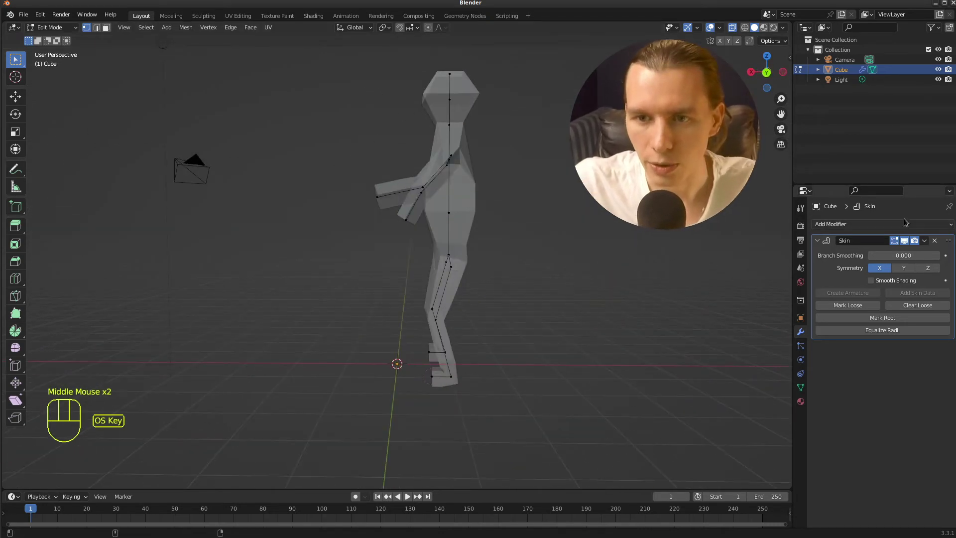
Add a Subdivision Surface modifier below Skin, inspect it, and select the pelvis vertices.
left_click(904, 223)
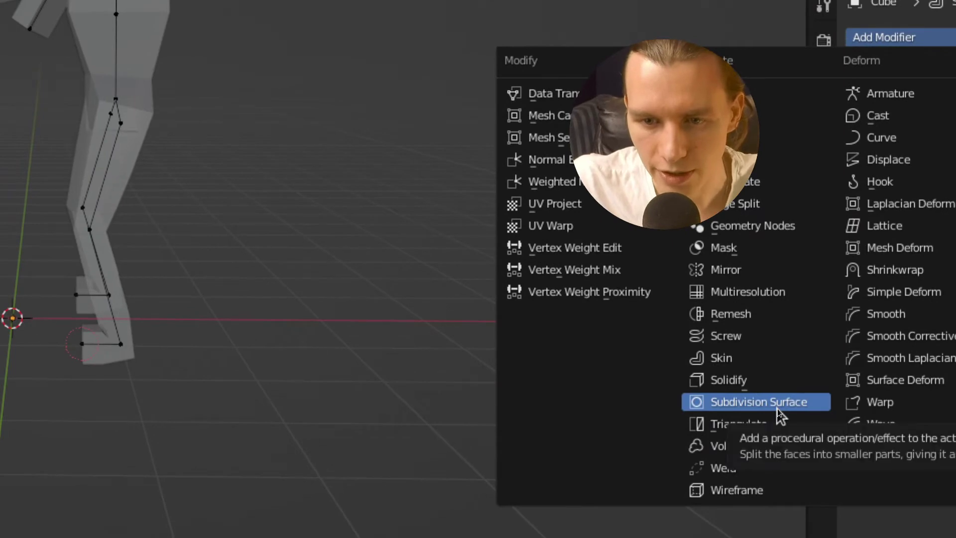
left_click(779, 420)
scroll(665, 347, "down", 3)
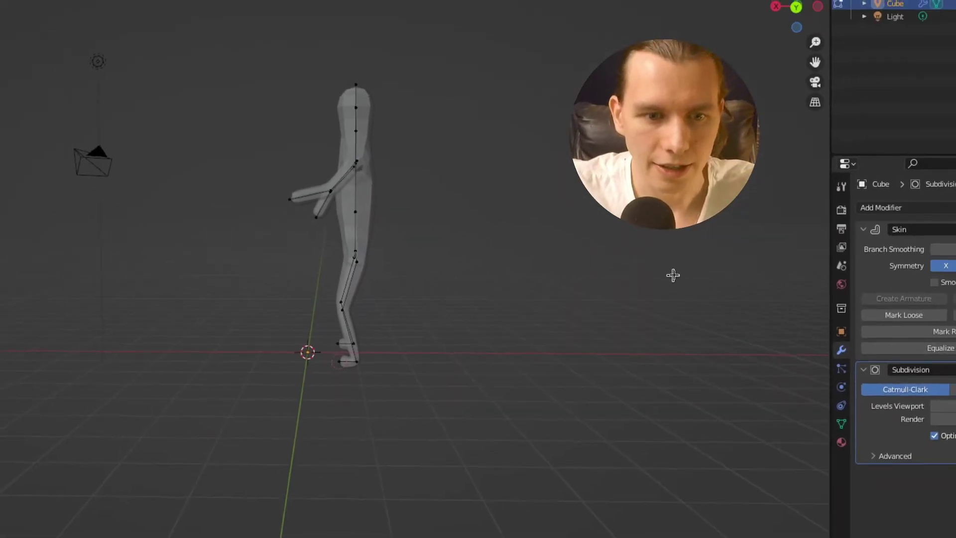
middle_click_drag(600, 245, 485, 191)
scroll(484, 193, "up", 1)
scroll(484, 193, "down", 1)
scroll(484, 194, "up", 4)
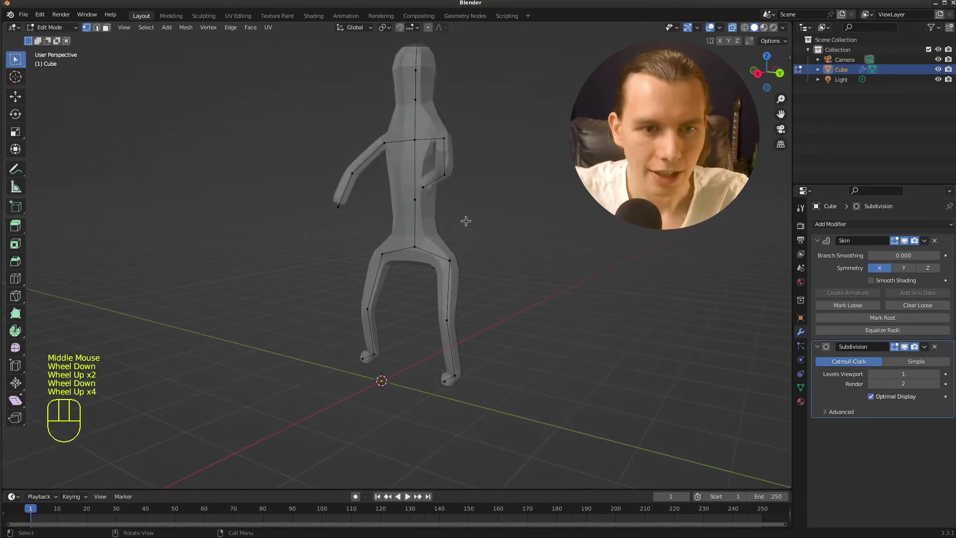
left_click_drag(487, 290, 352, 235)
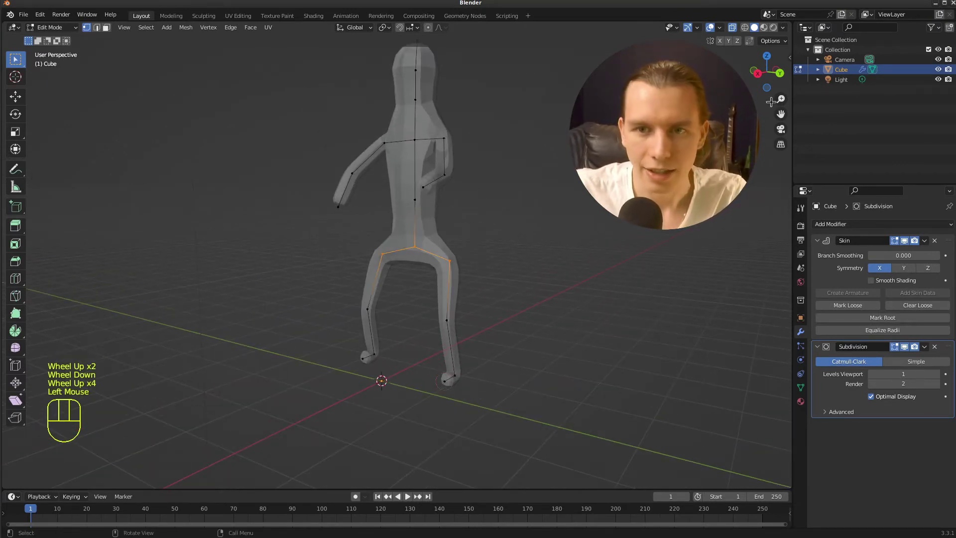
Raise the pelvis vertices along Z and scale the hips narrower.
key("g")
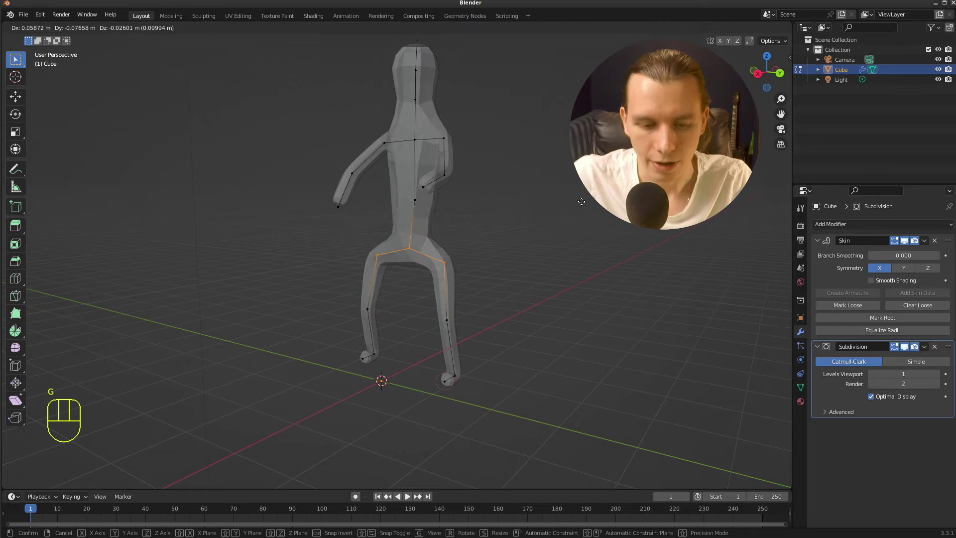
key("z")
left_click(568, 225)
middle_click_drag(567, 224, 563, 226)
key("s")
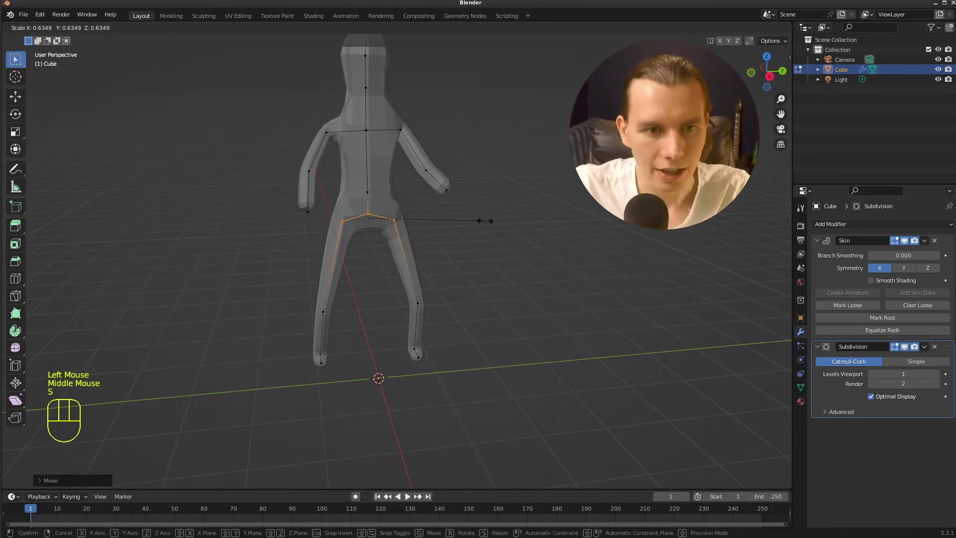
left_click(460, 209)
Scale the lower leg edges along Y to narrow the legs.
left_click_drag(454, 385, 285, 278)
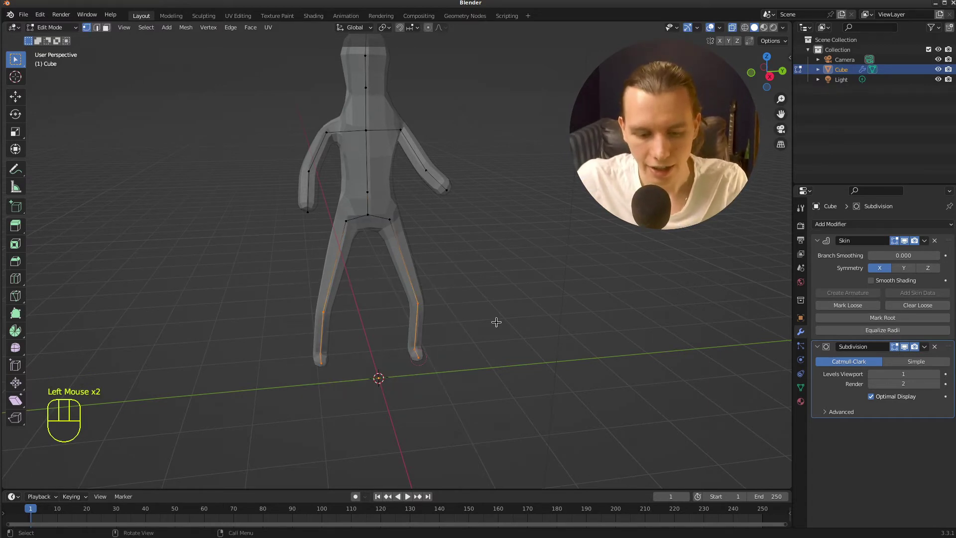
key("s")
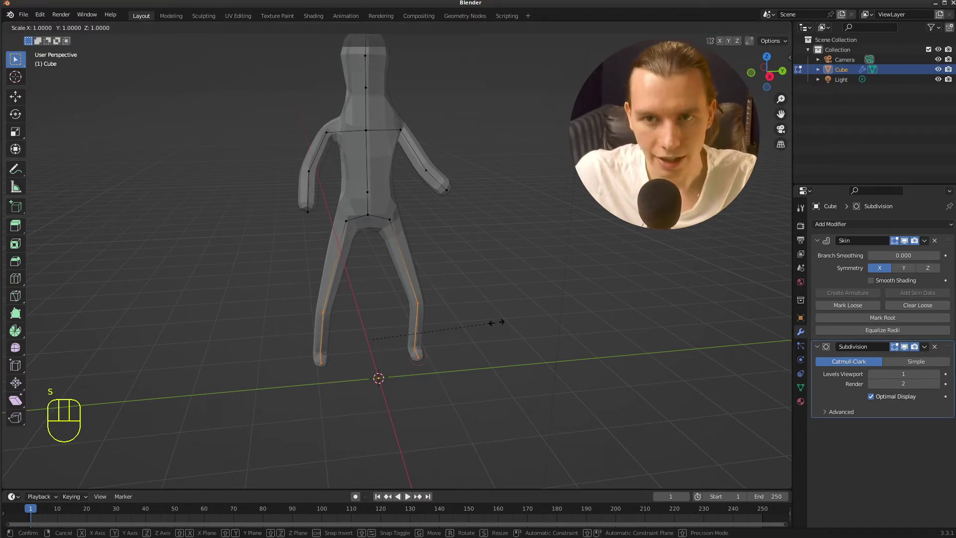
key("y")
left_click(463, 292)
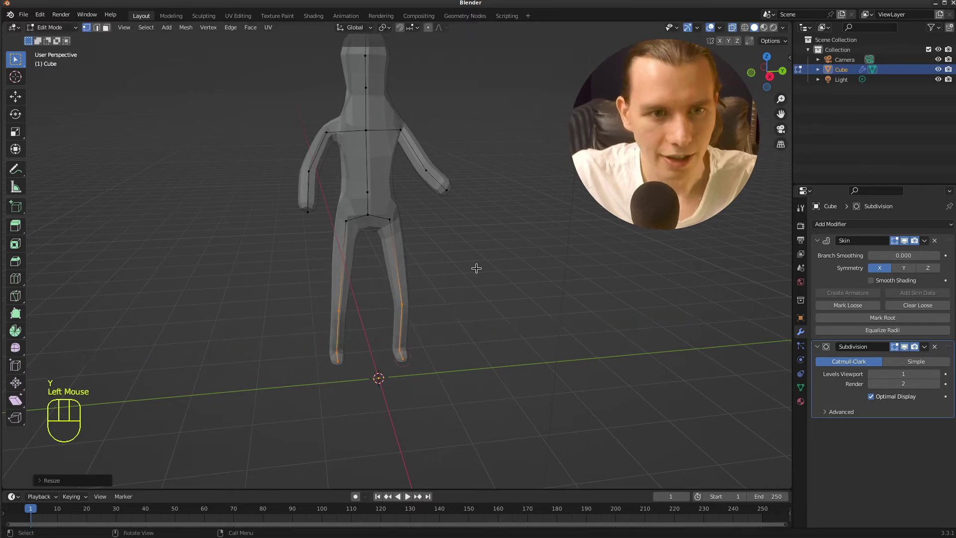
middle_click_drag(474, 269, 453, 239)
Shrink the skin thickness of both arms with Ctrl+A.
left_click_drag(488, 228, 423, 124)
left_click_drag(290, 119, 336, 249, "shift")
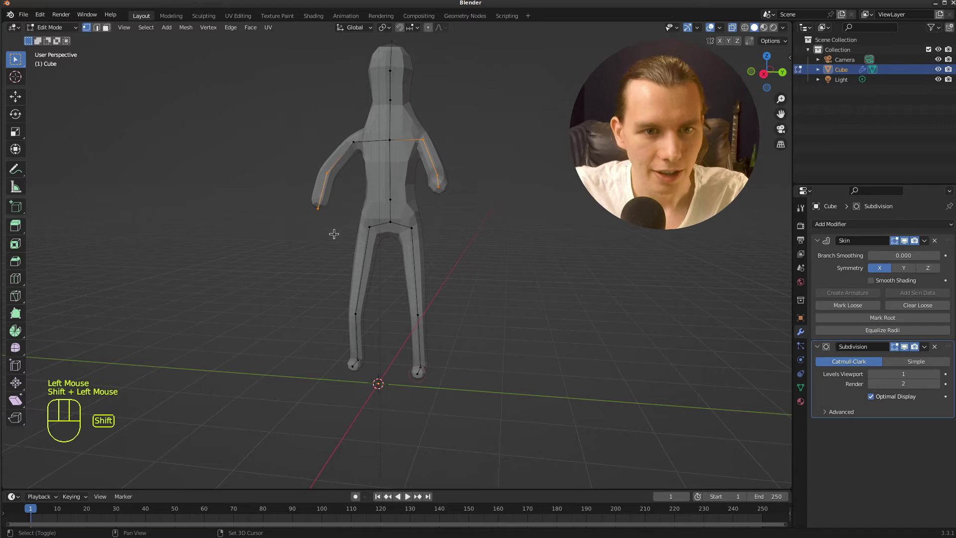
left_click_drag(423, 148, 423, 147)
left_click_drag(309, 157, 331, 225, "shift")
key("ctrl+a")
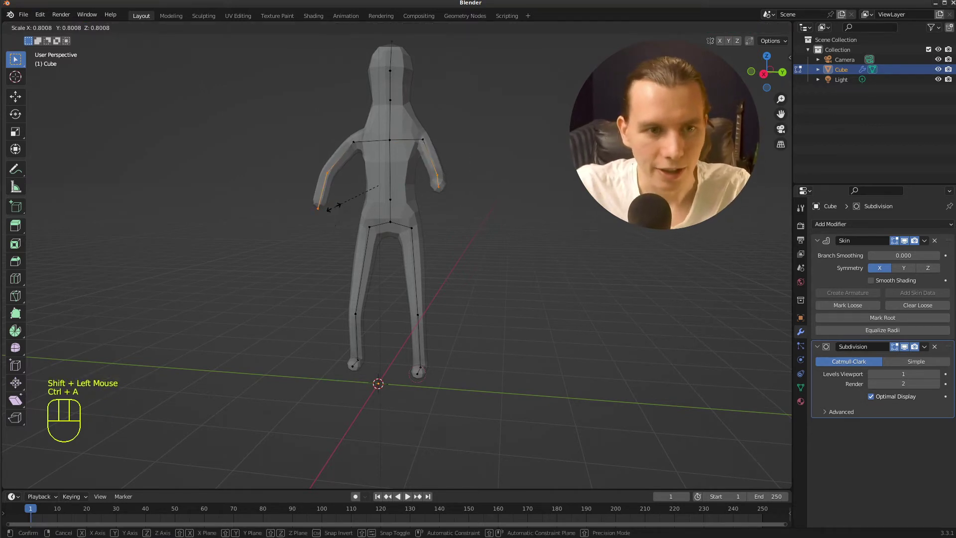
left_click(343, 202)
middle_click_drag(343, 202, 393, 113)
Reposition the right upper-arm edge and the left shoulder edge.
left_click(421, 145)
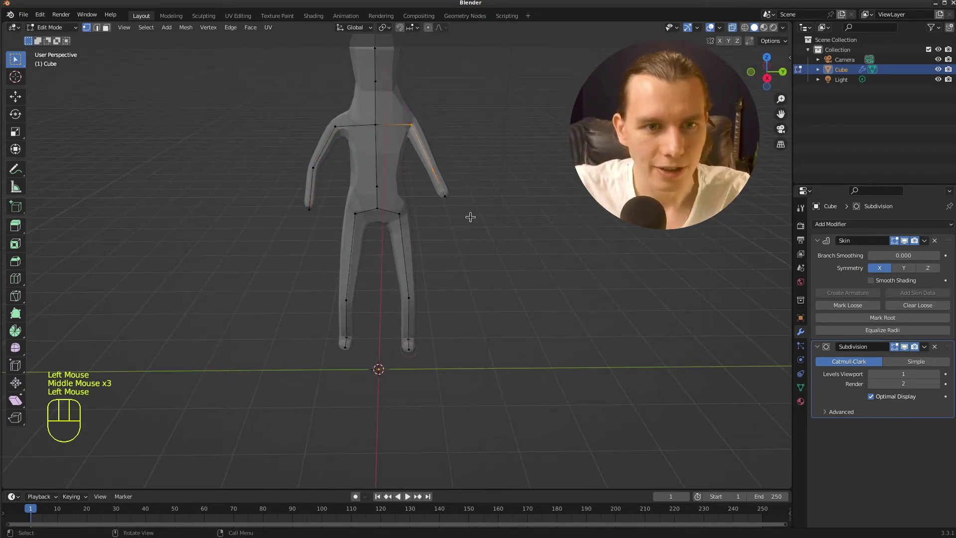
key("g")
left_click(482, 241)
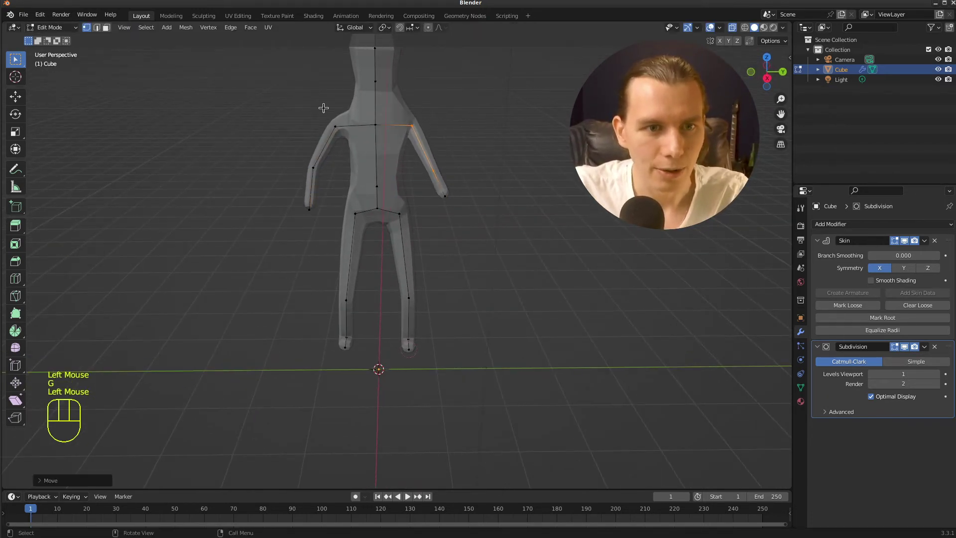
left_click_drag(343, 148, 343, 148)
key("g")
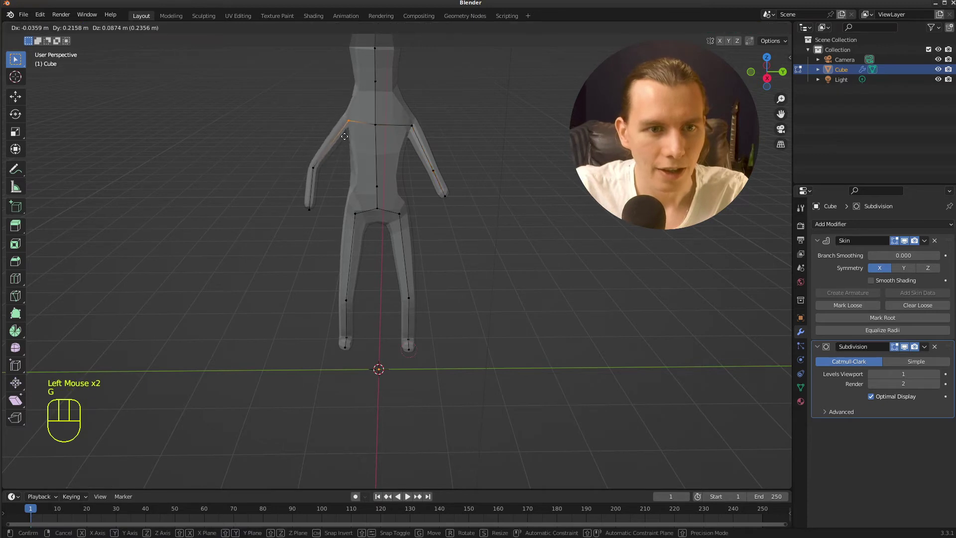
left_click(334, 134)
Raise the centre shoulder vertex and resize its skin radius.
mouse_move(506, 106)
middle_mouse_down()
mouse_move(532, 85)
mouse_move(493, 102)
middle_mouse_up()
middle_click_drag(449, 150, 324, 141)
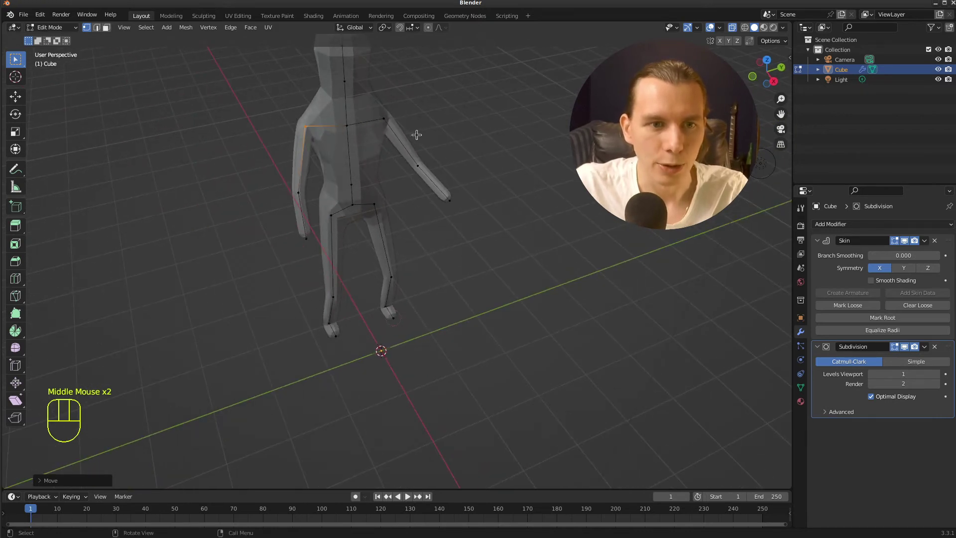
middle_click_drag(416, 134, 353, 100)
left_click(368, 136)
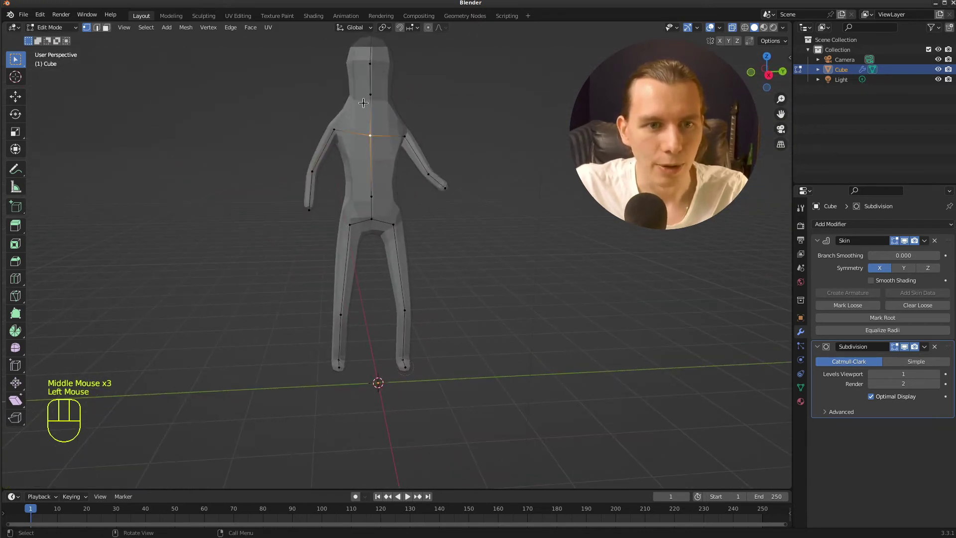
key("g")
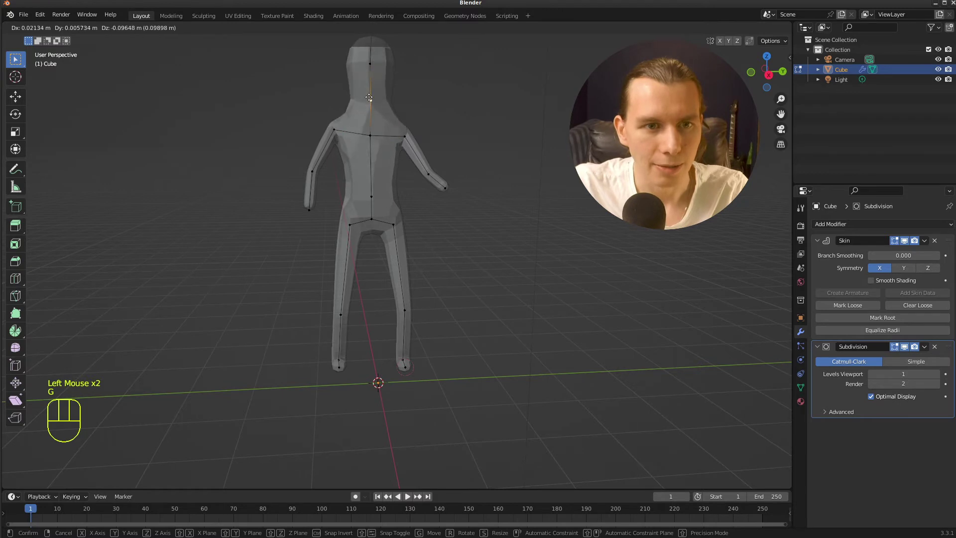
left_click(368, 85)
middle_click_drag(459, 122, 452, 116)
key("ctrl+a")
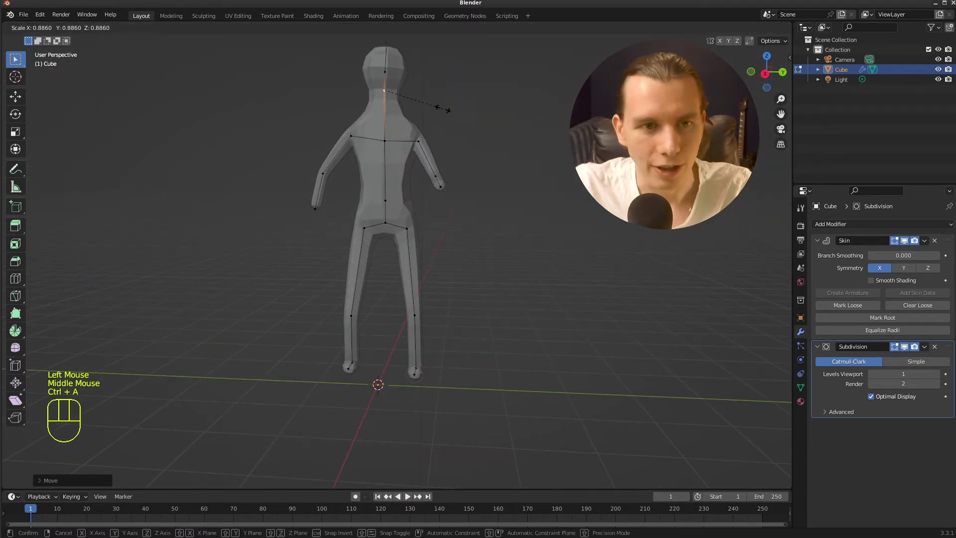
left_click(443, 103)
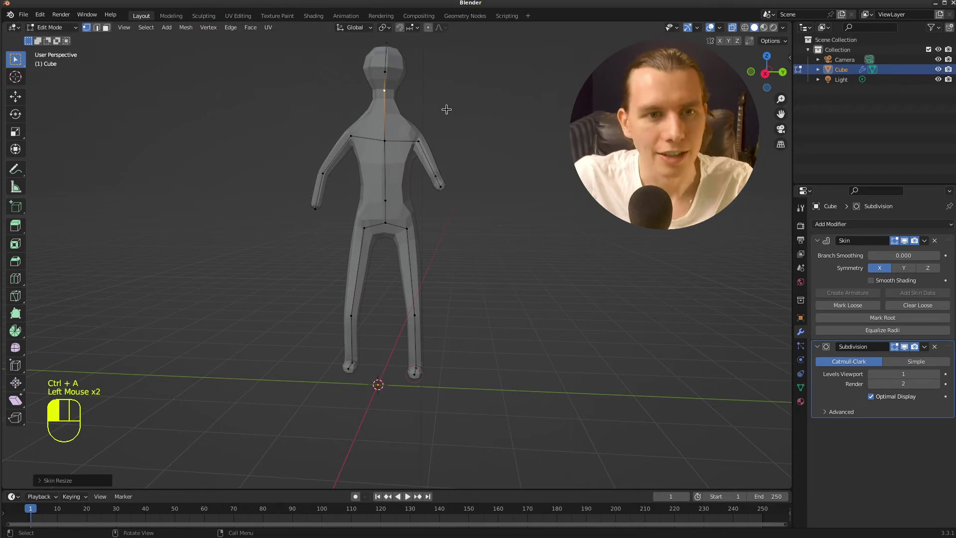
Move the head vertices into place and return to Object Mode.
left_click_drag(446, 109, 357, 38)
key("g")
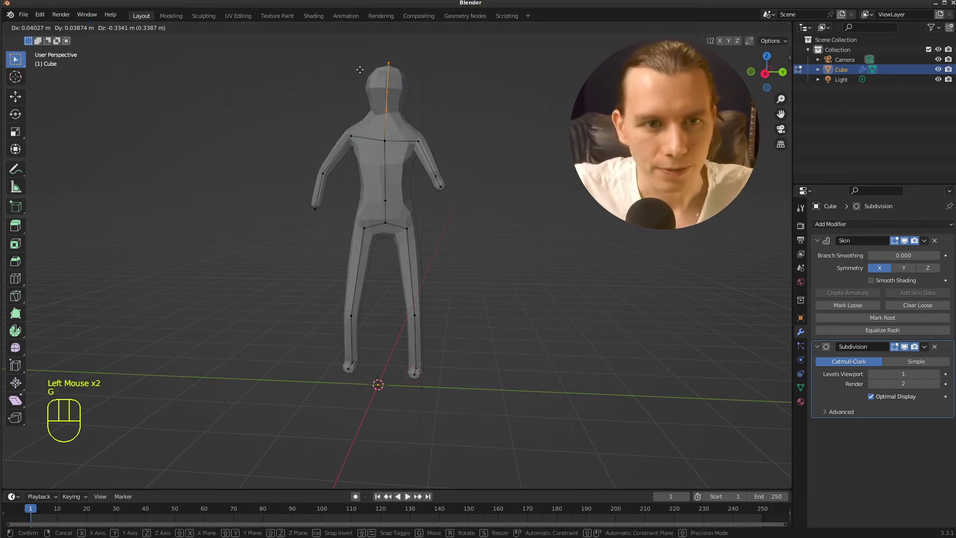
left_click(359, 64)
middle_click_drag(359, 64, 534, 171)
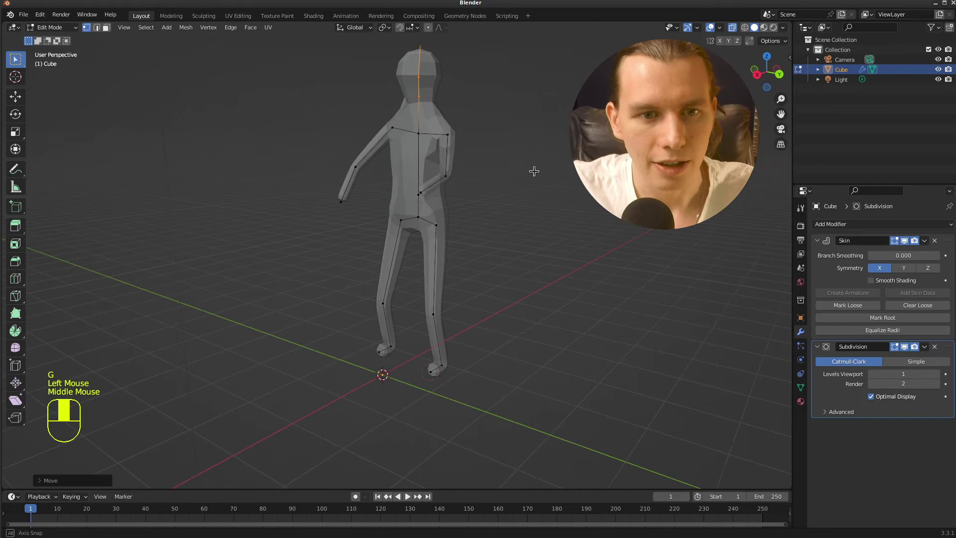
left_click(534, 172)
key("Tab")
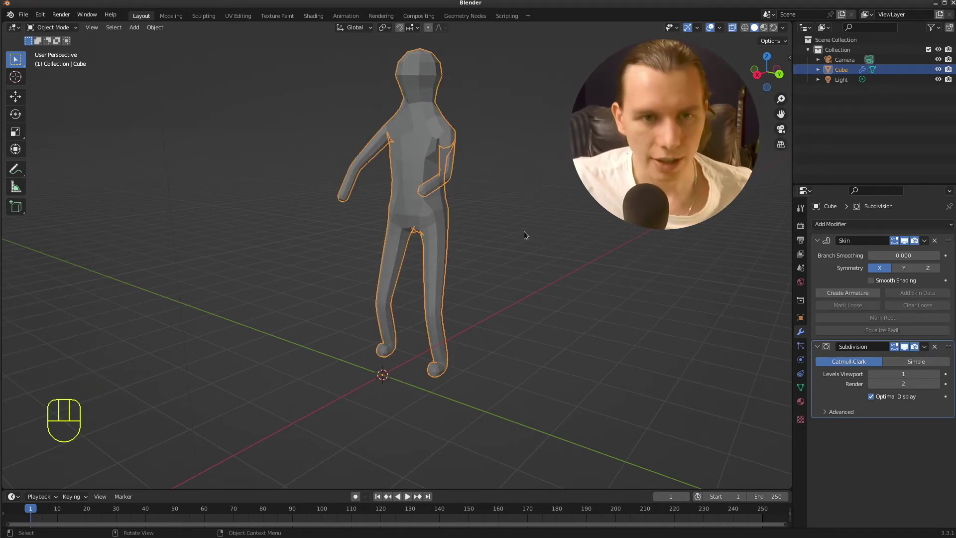
Raise the Subdivision modifier's viewport level to 3 and orbit around the smoothed humanoid.
middle_click_drag(522, 229, 558, 222)
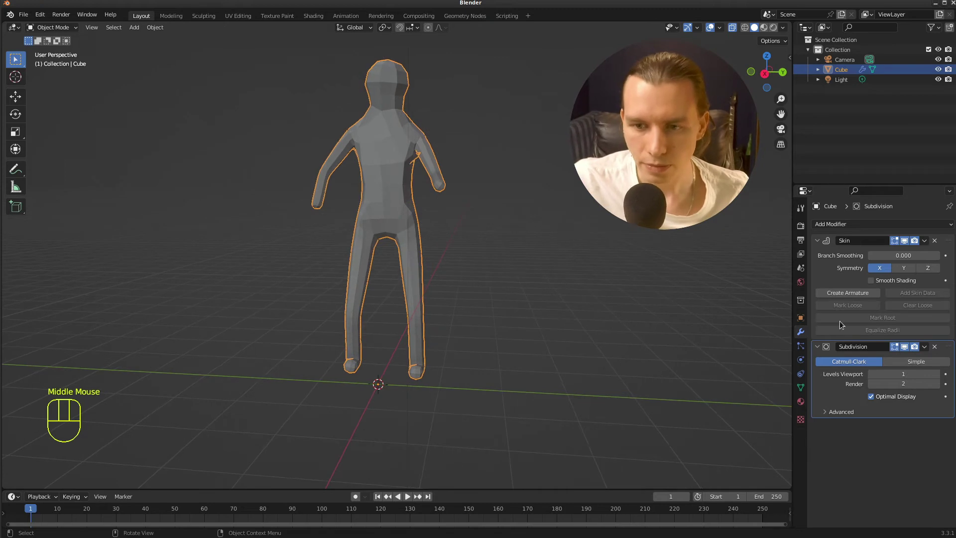
left_click(936, 374)
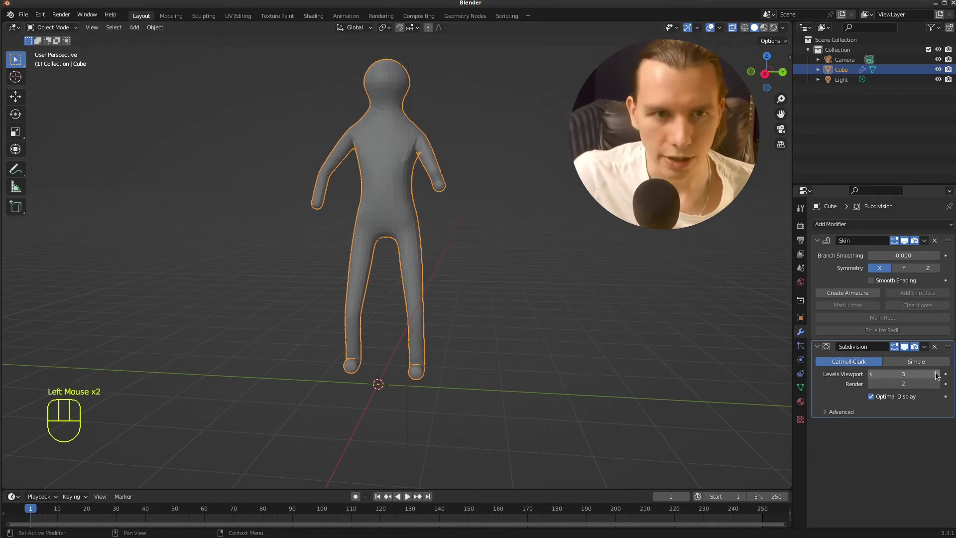
middle_click_drag(545, 177, 653, 271)
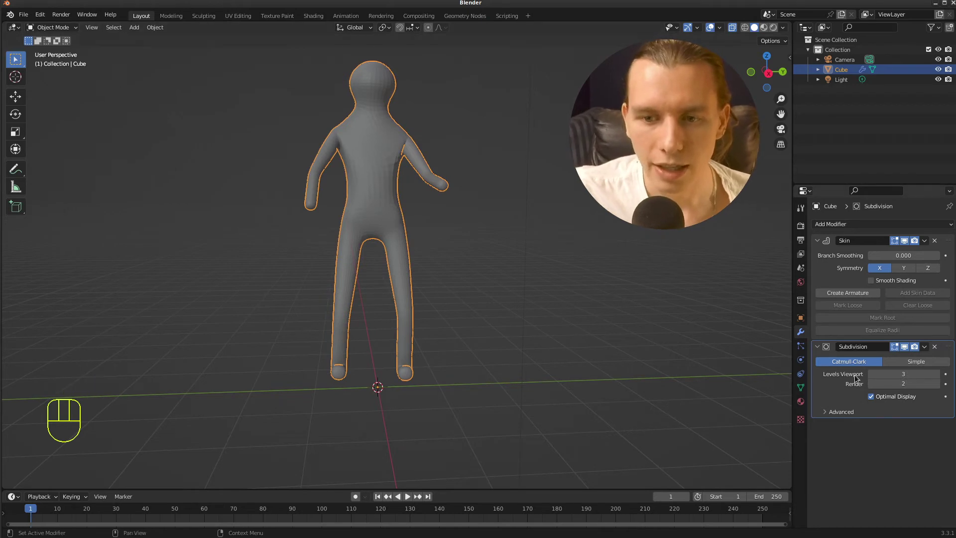
middle_click_drag(488, 187, 524, 159)
middle_click_drag(454, 148, 414, 148)
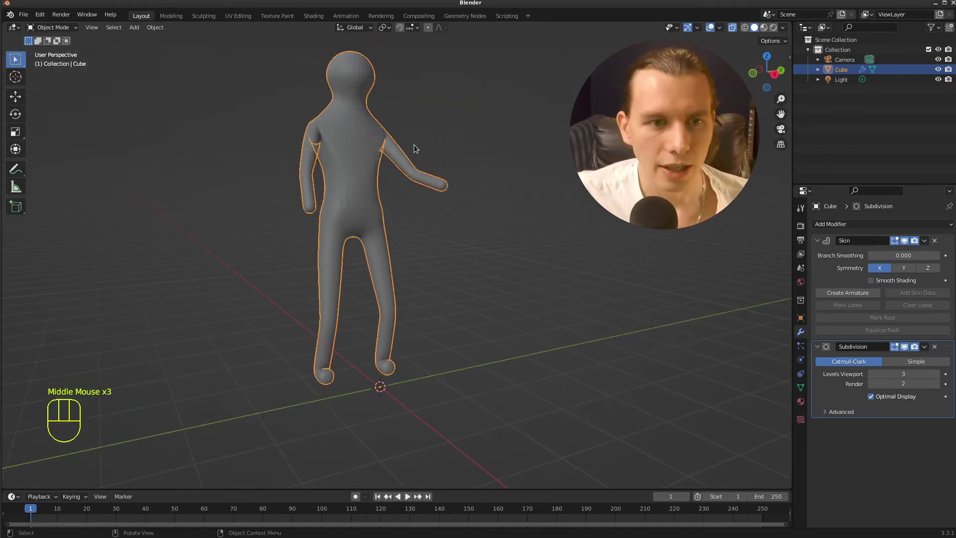
left_click(848, 224)
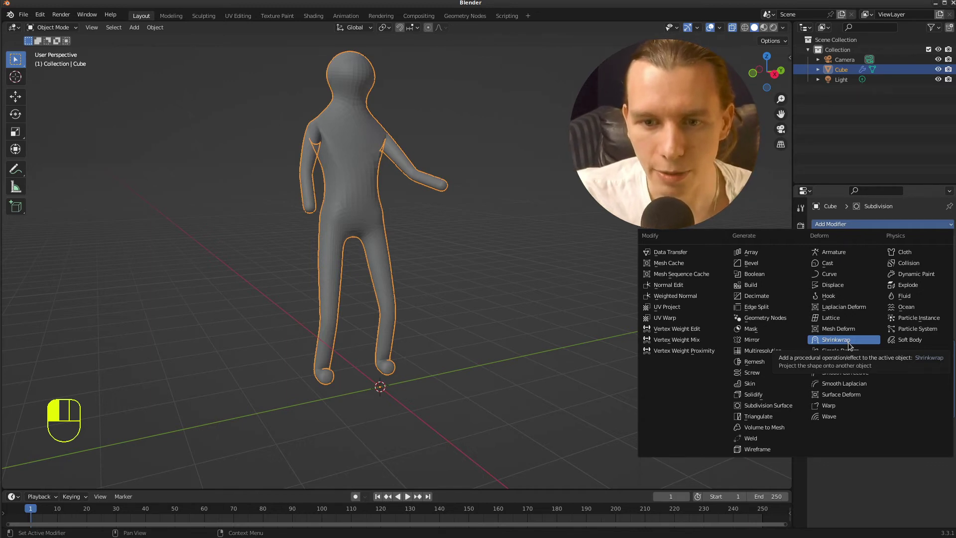
left_click(750, 383)
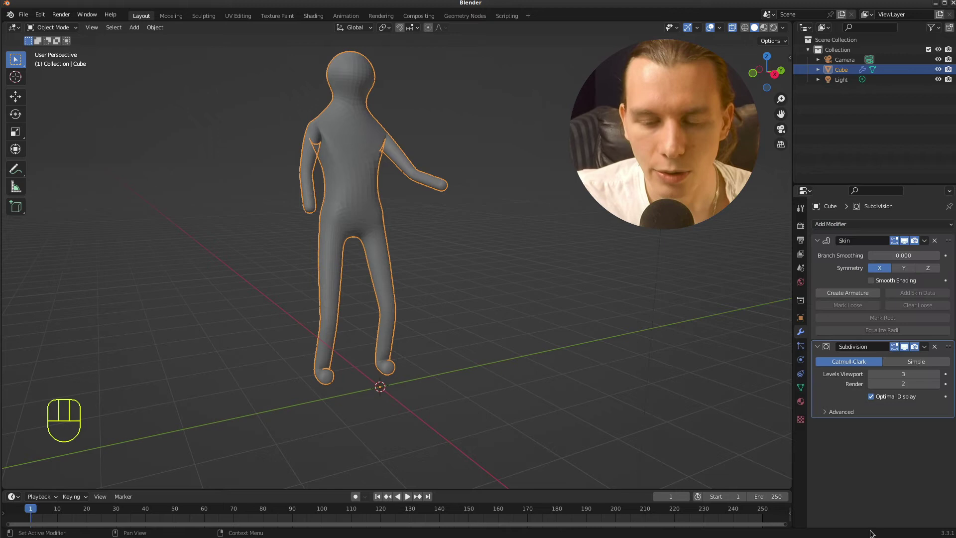
middle_click_drag(524, 240, 492, 235)
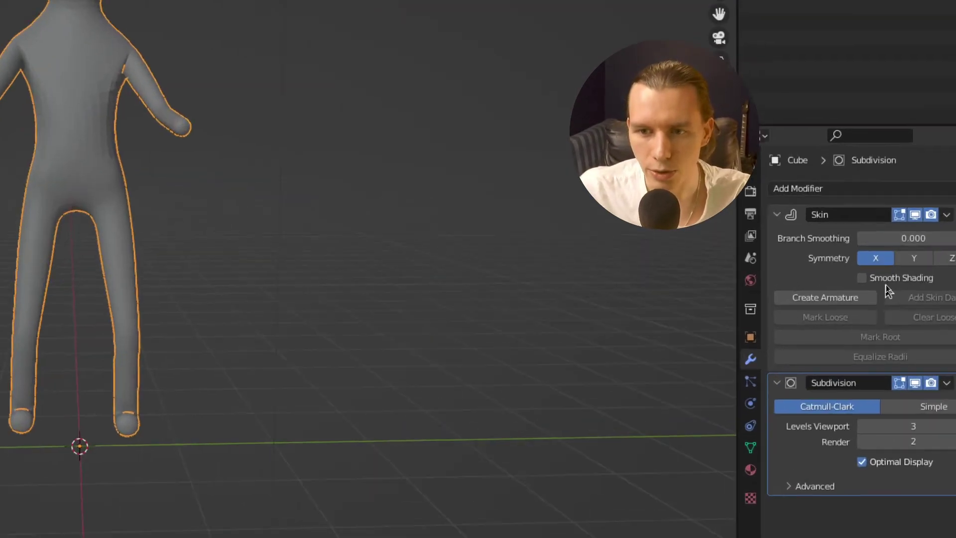
Enable Smooth Shading on the Skin modifier, then orbit and pan to reframe the figure.
left_click(885, 280)
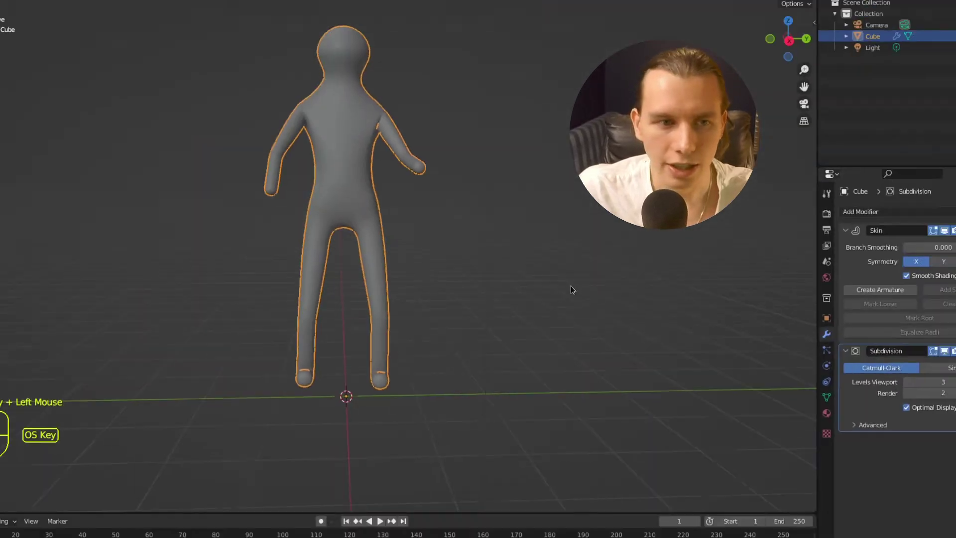
middle_click_drag(477, 263, 448, 267)
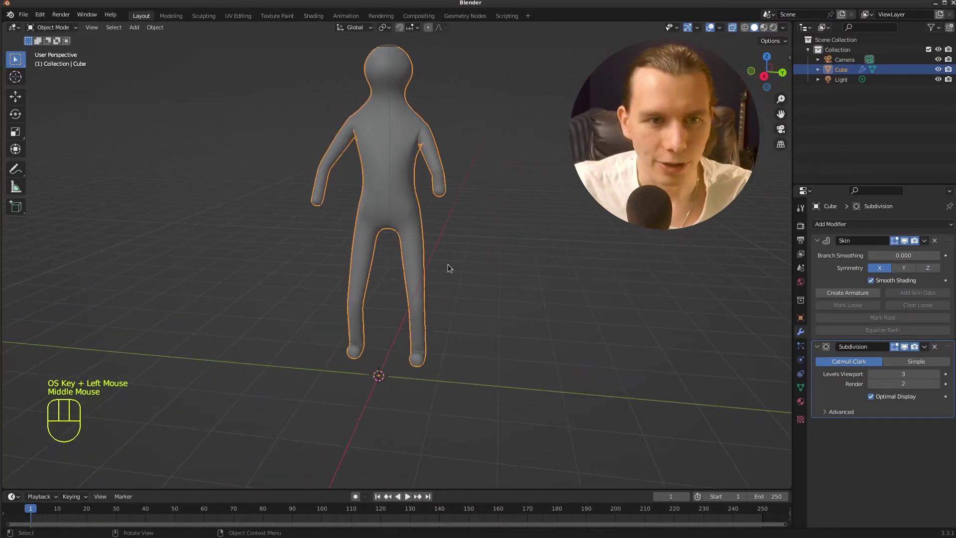
left_click_drag(781, 114, 786, 166)
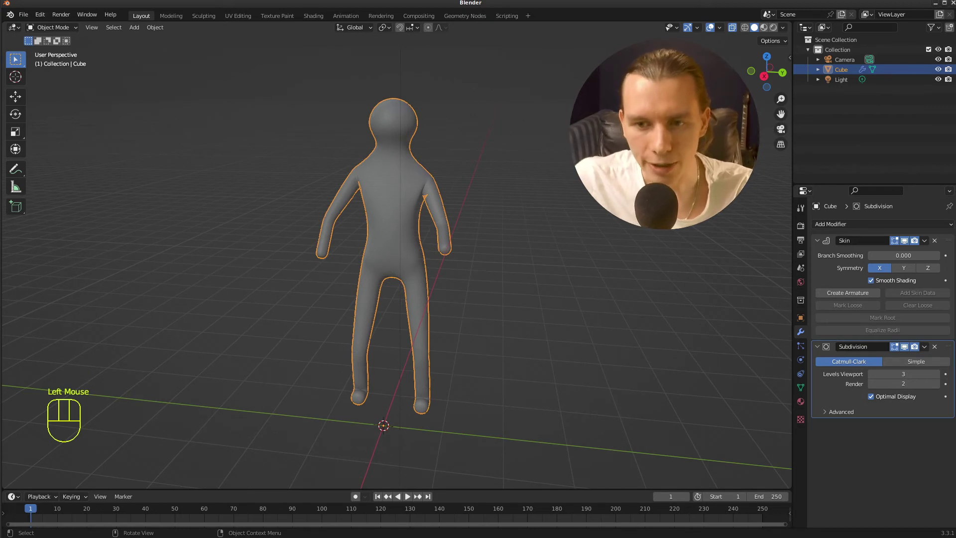
In Edit Mode, select the chest vertex and mark it as the skin root.
key("Tab")
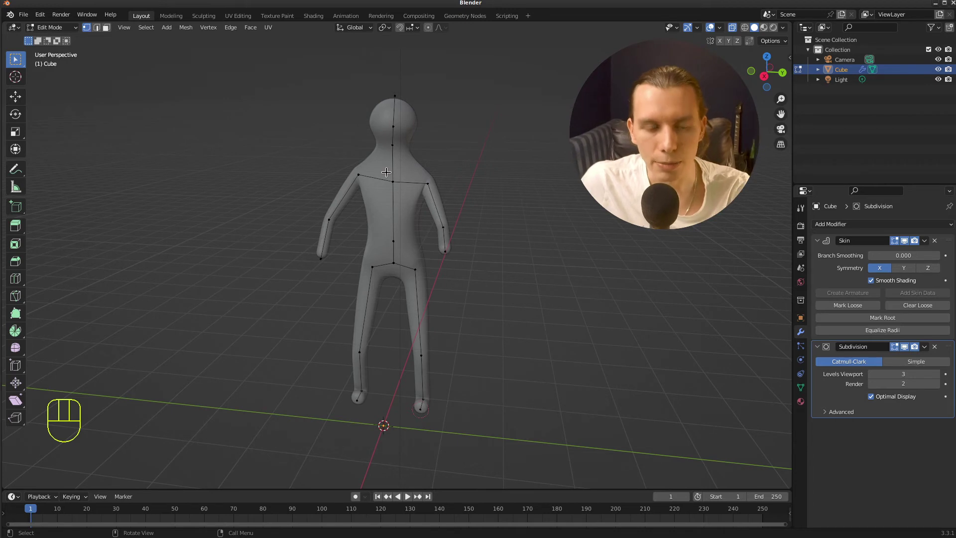
left_click(396, 187)
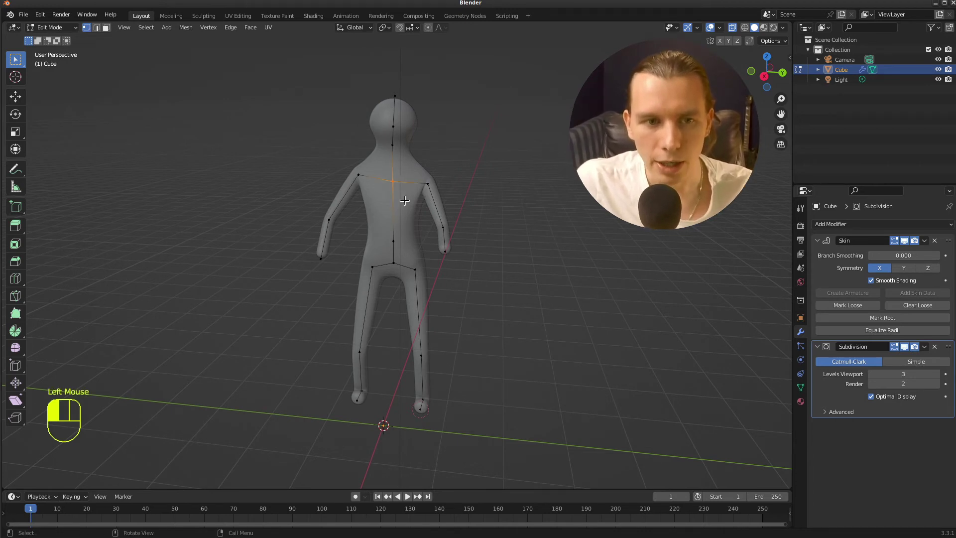
mouse_move(541, 277)
middle_mouse_down()
mouse_move(562, 254)
mouse_move(538, 261)
mouse_move(546, 262)
middle_mouse_up()
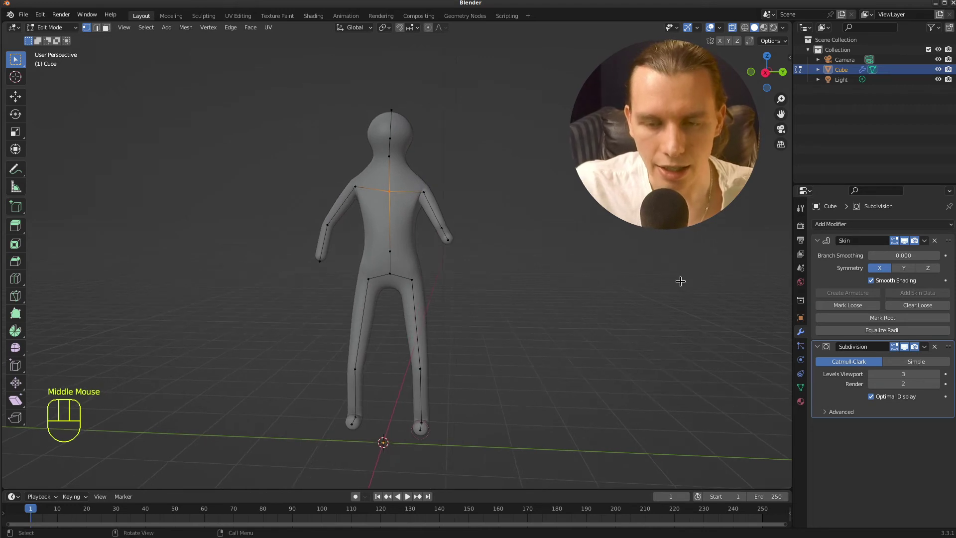
left_click(899, 317)
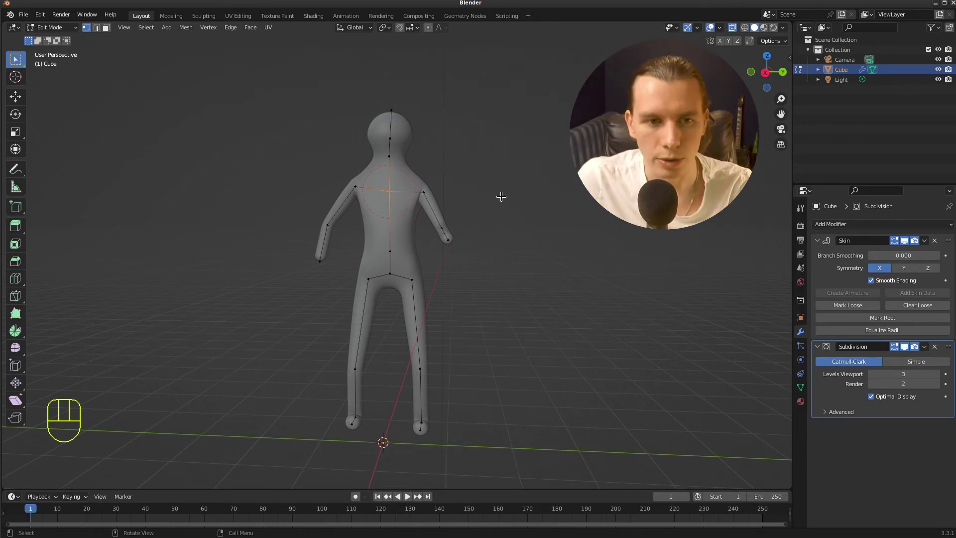
Return to Object Mode and orbit to face the smooth humanoid front-on.
middle_click_drag(501, 197, 560, 213)
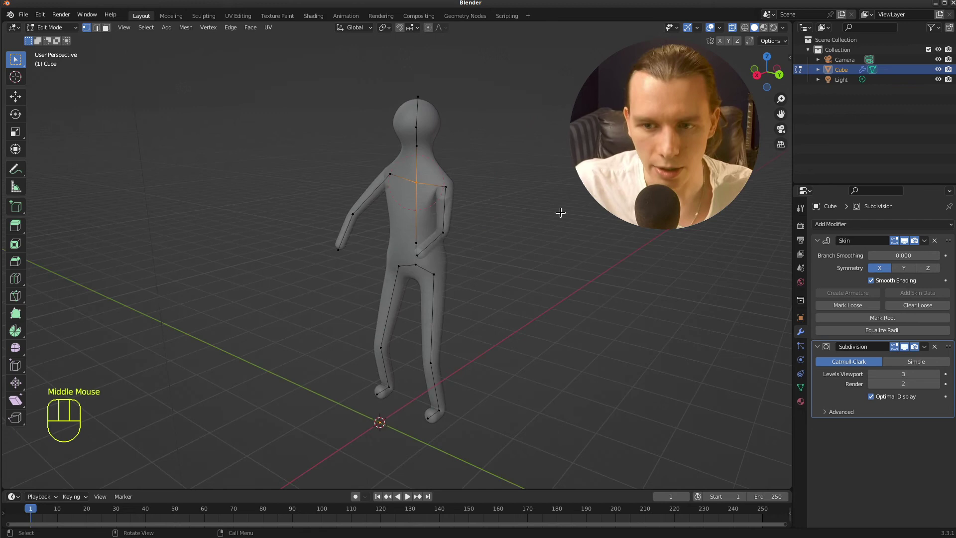
left_click(540, 220)
key("Tab")
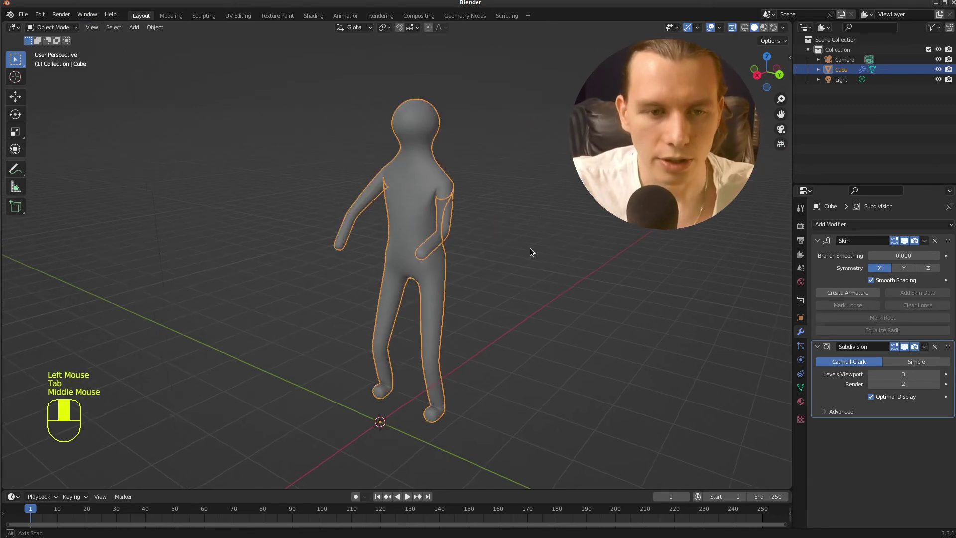
middle_click_drag(530, 247, 557, 238)
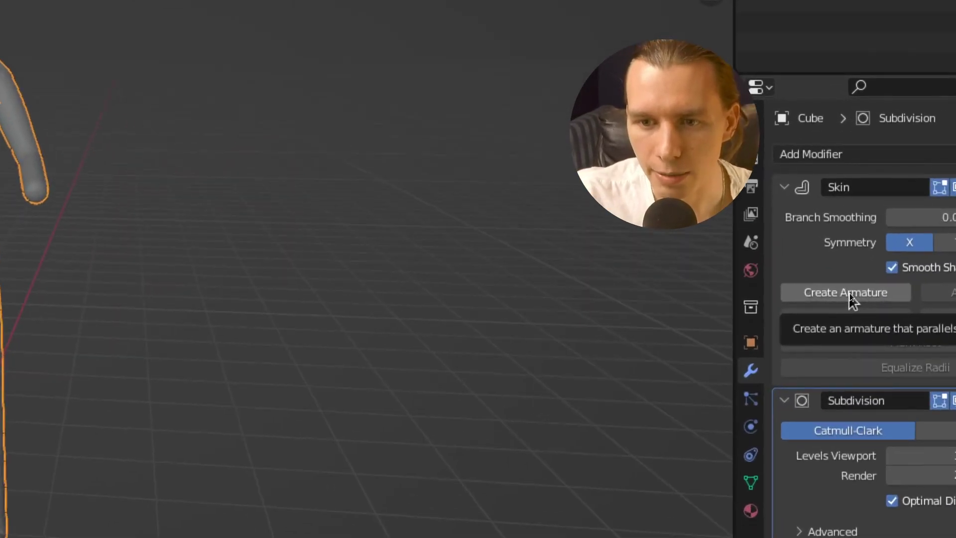
Generate an armature from the Skin modifier and select it inside the figure.
left_click(850, 293)
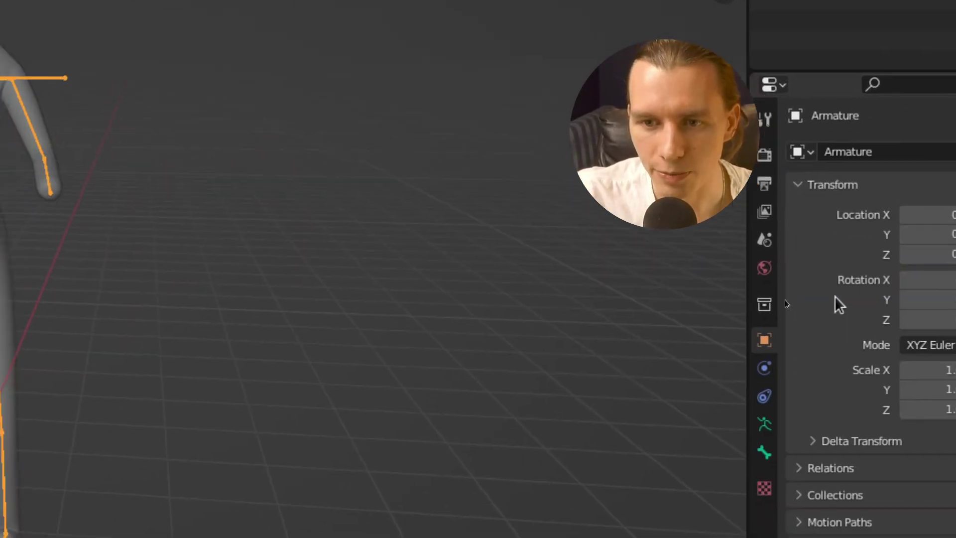
left_click(140, 193, "super")
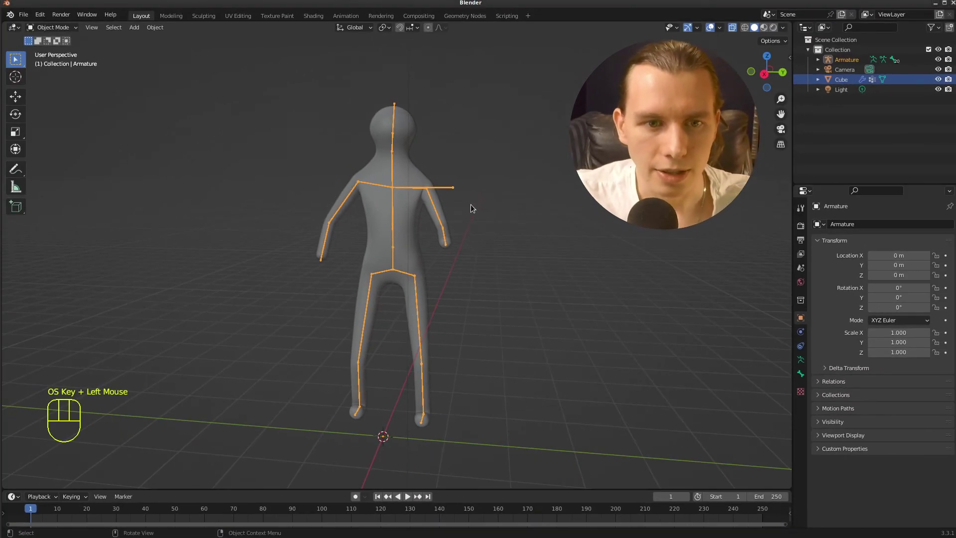
middle_click_drag(472, 208, 459, 188)
left_click(459, 188)
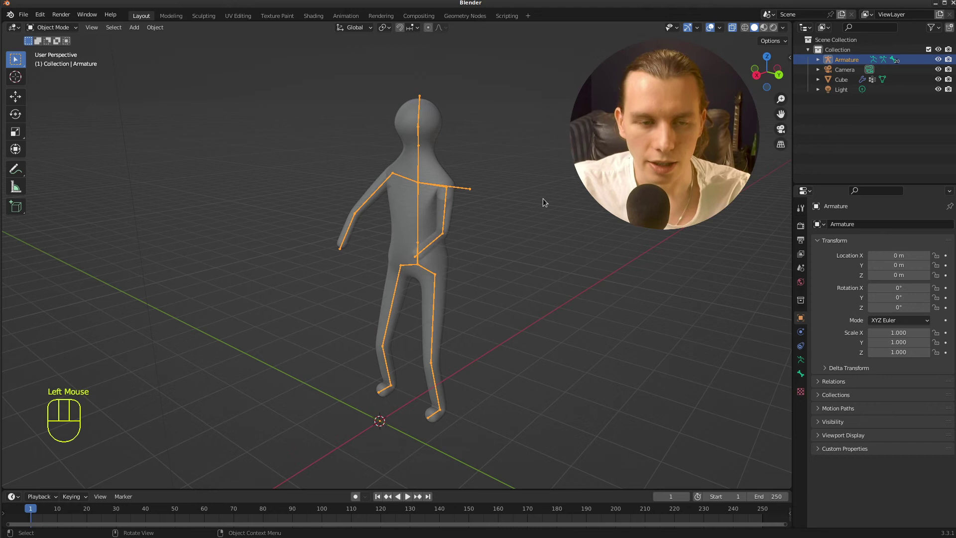
middle_click_drag(545, 204, 581, 191)
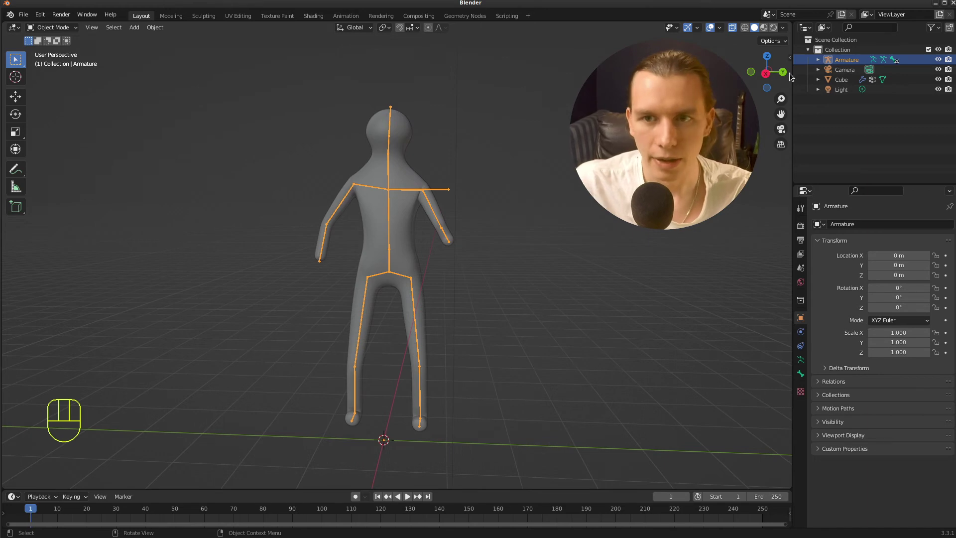
key("super")
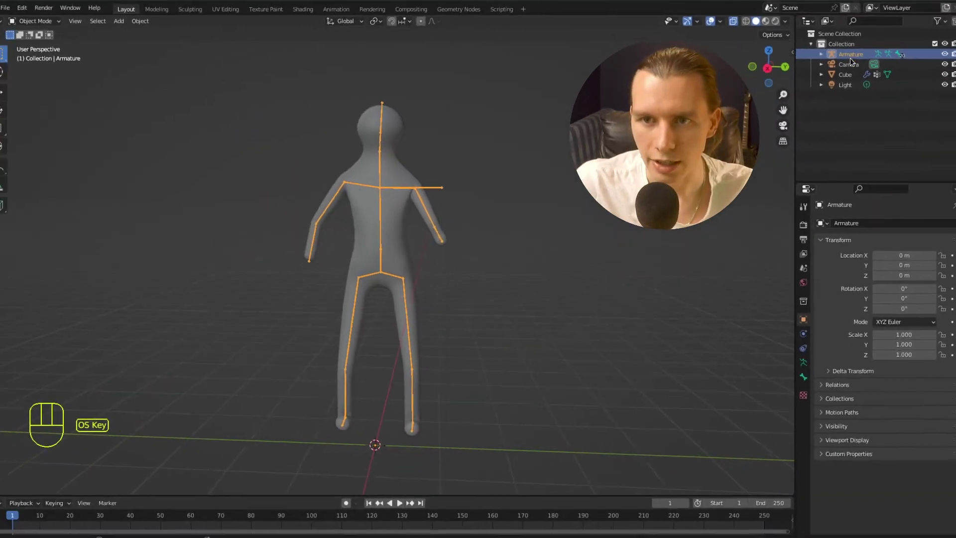
key("super")
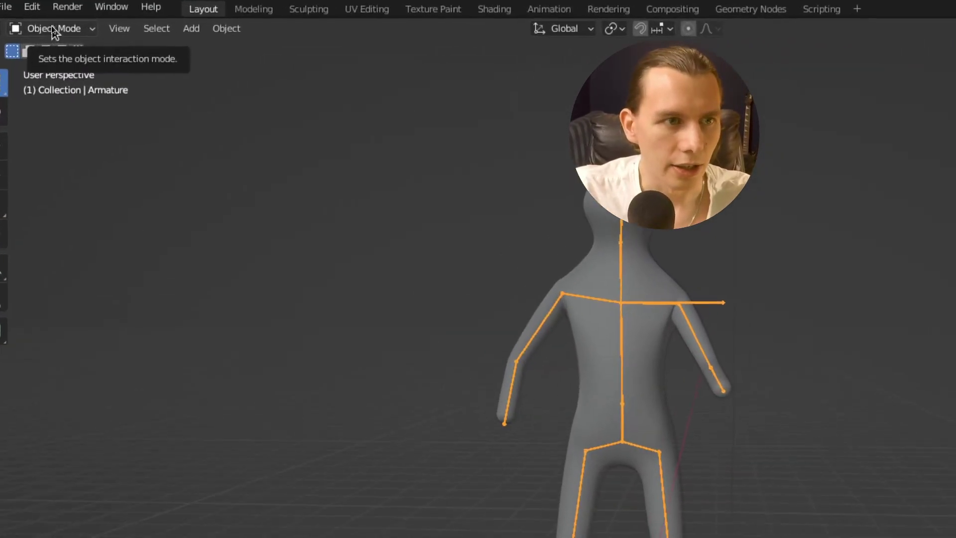
Put the armature in Pose Mode and rotate the upper arm bone to lift the arm sideways.
left_click(52, 28)
left_click(48, 85)
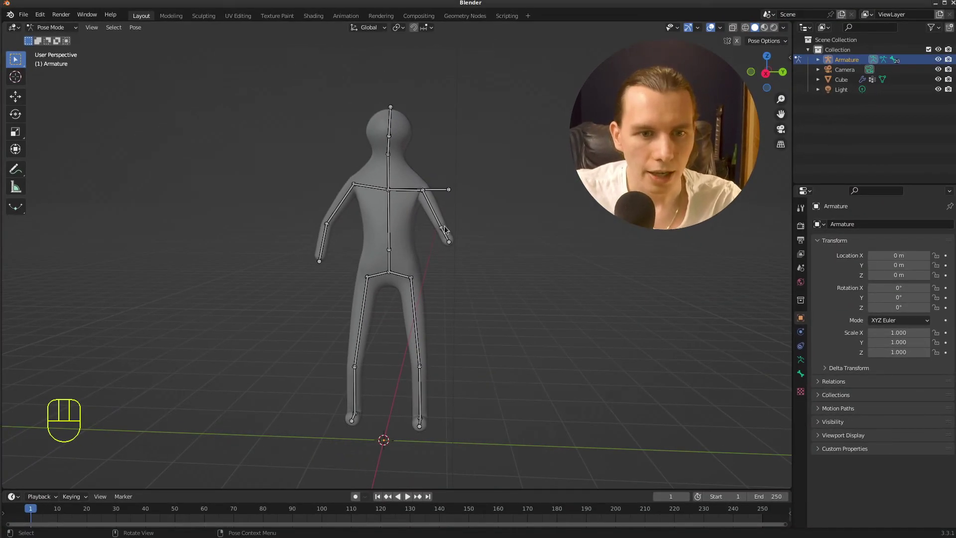
left_click(445, 230)
key("r")
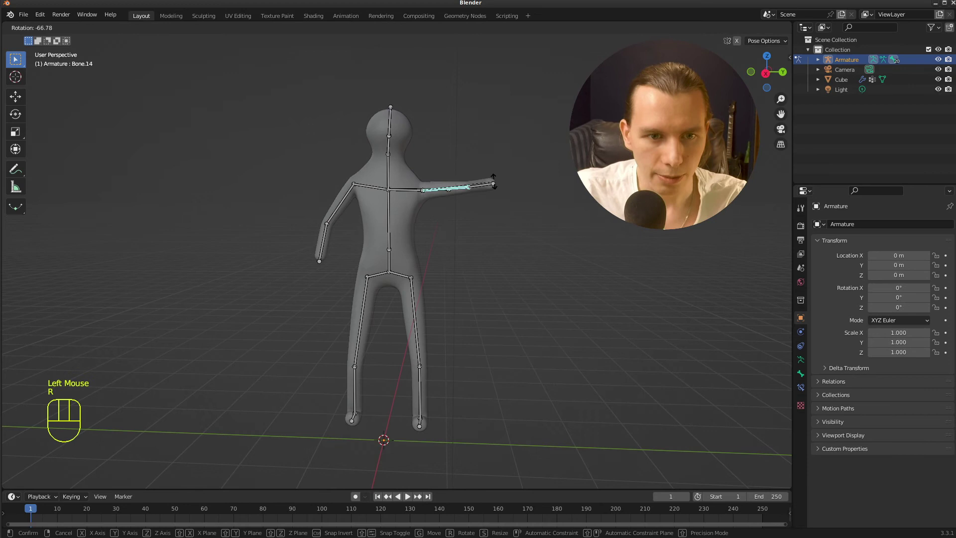
left_click(486, 193)
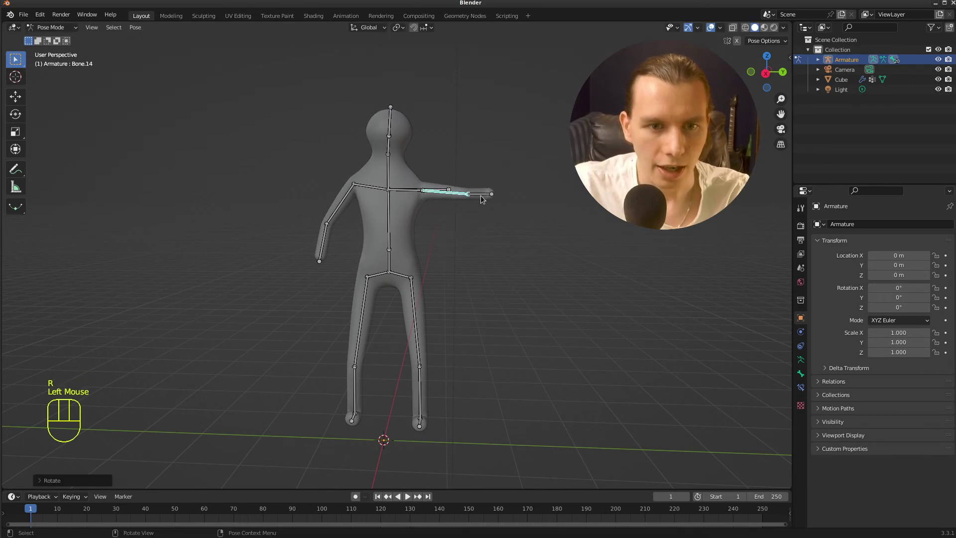
Rotate forearm bone Bone.15 so the forearm bends upward at the elbow.
left_click(482, 193)
key("r")
left_click(453, 137)
middle_click_drag(453, 141, 487, 198)
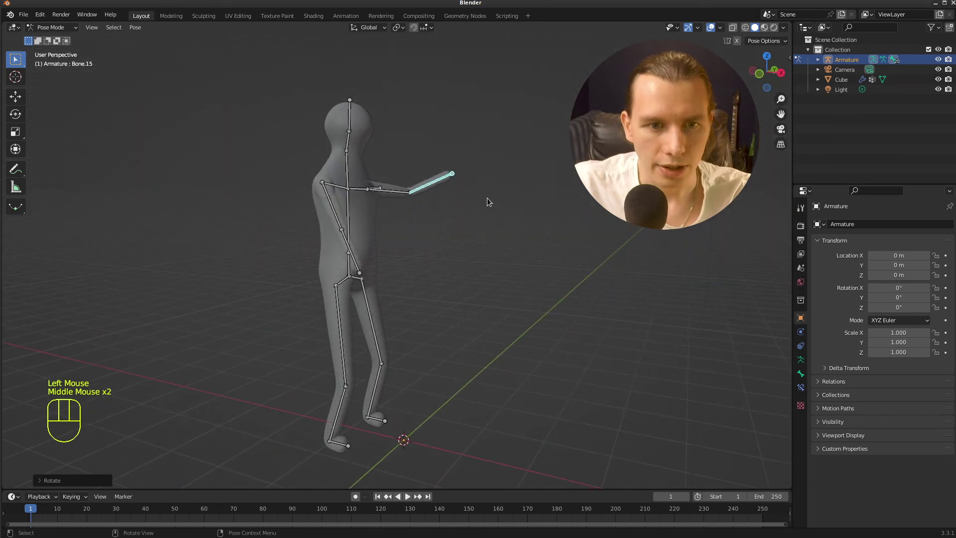
key("r")
left_click(450, 166)
scroll(416, 191, "up", 2)
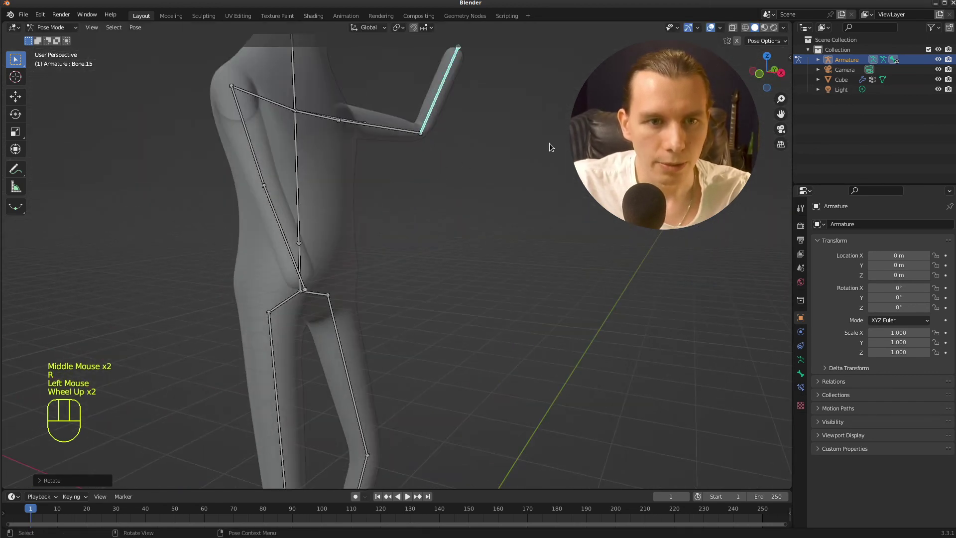
left_click_drag(787, 112, 732, 139)
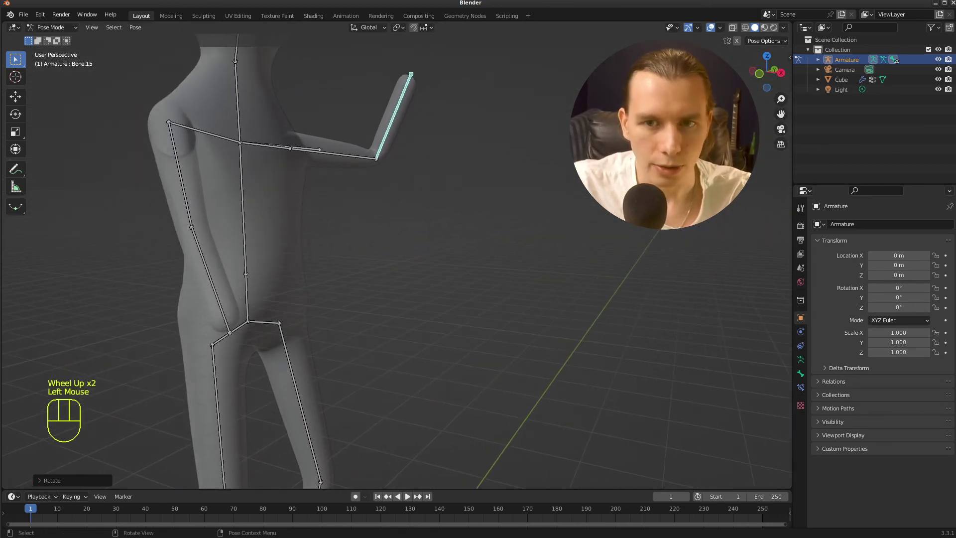
middle_click_drag(449, 249, 349, 249)
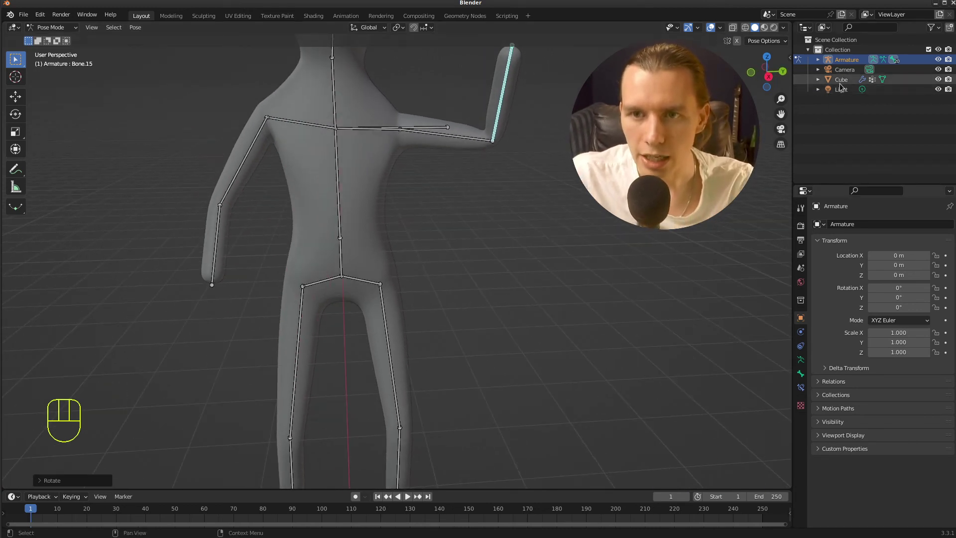
Take the armature out of Pose Mode, check its rest pose, and select the Cube.
left_click(817, 79)
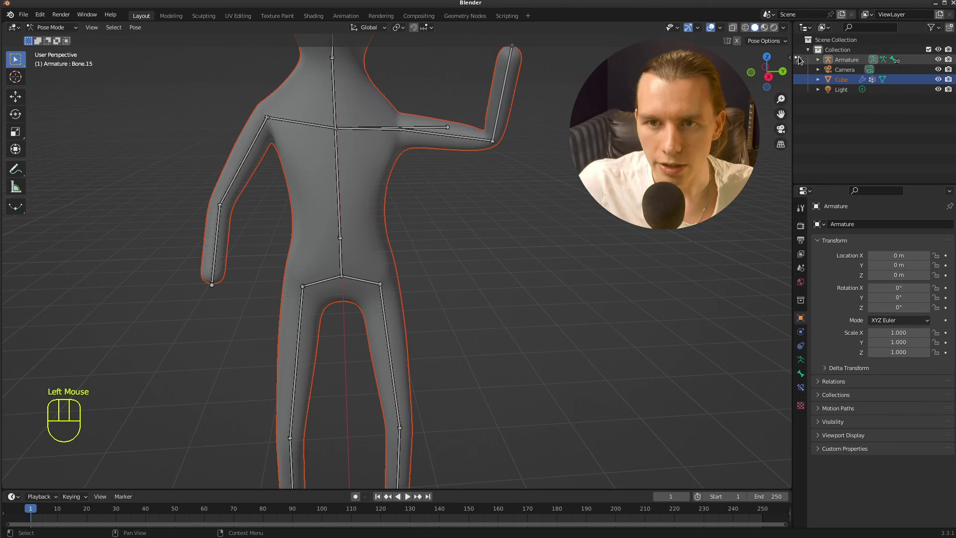
left_click(798, 59)
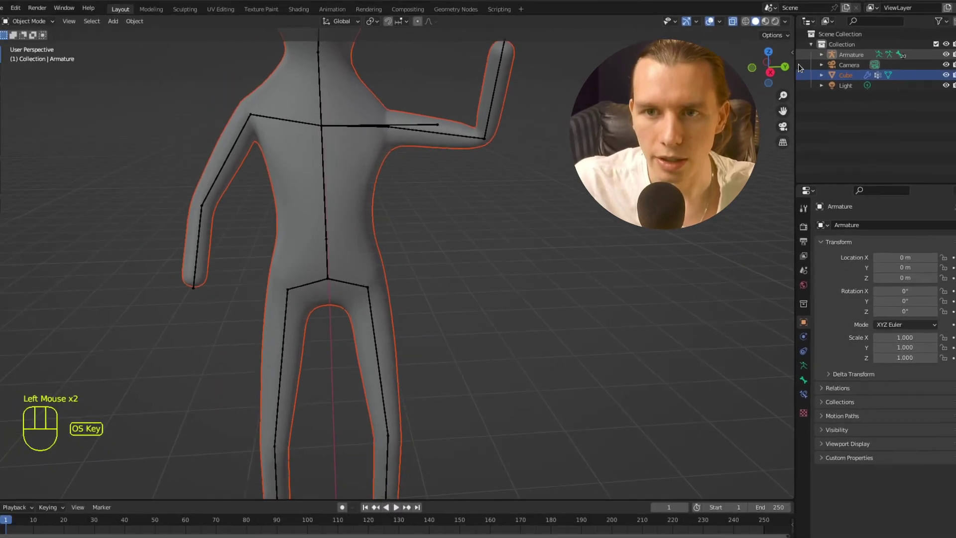
key("super")
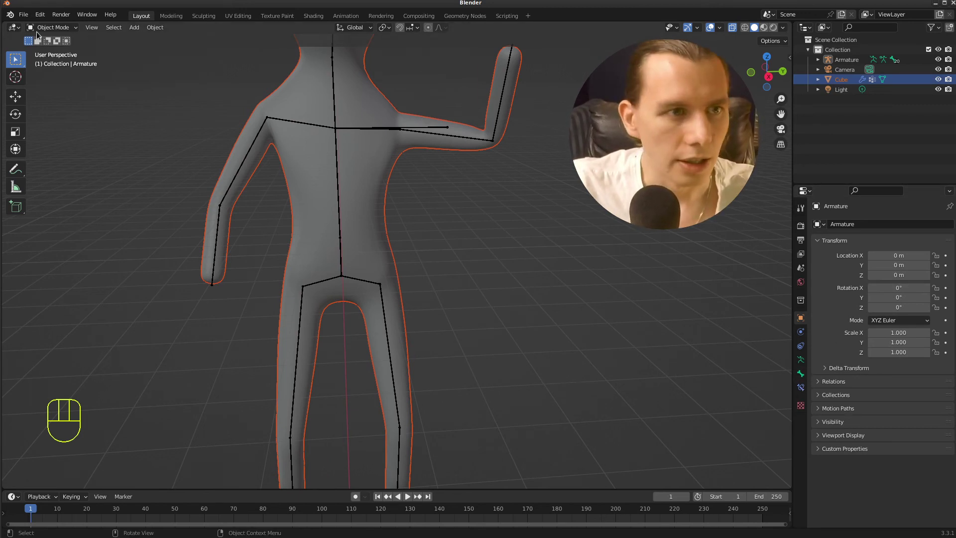
key("Tab")
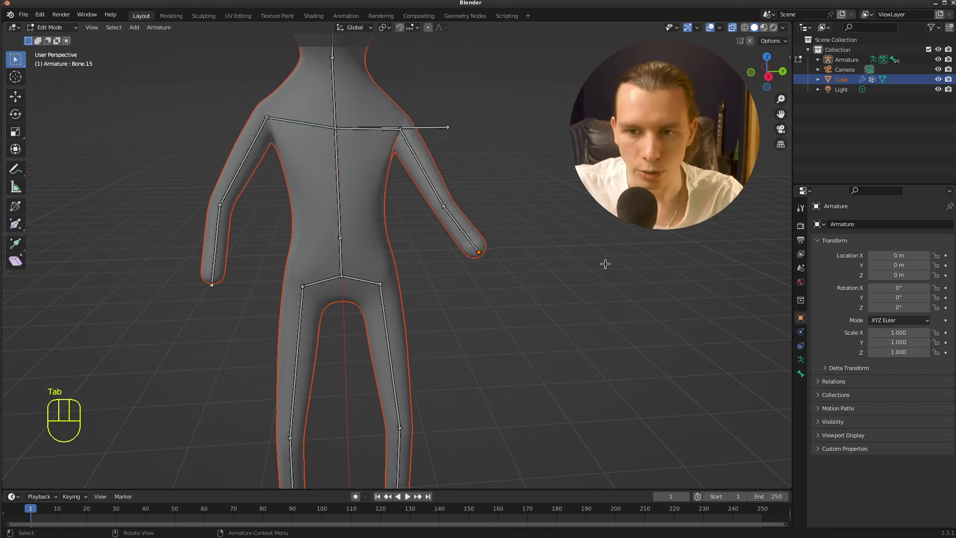
key("Tab")
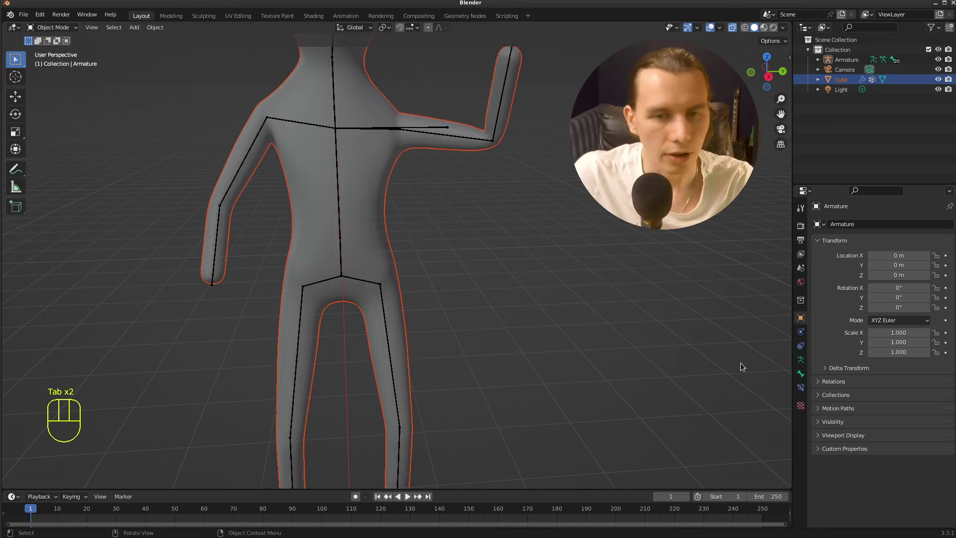
left_click(846, 80)
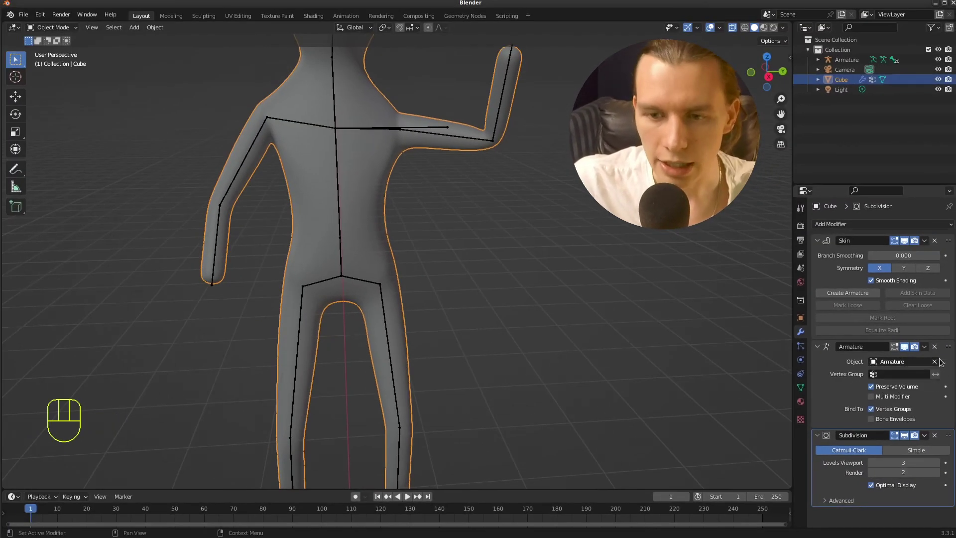
Move the Armature modifier to the top of the Cube's stack, then toggle Edit Mode to refresh.
left_click_drag(950, 352, 950, 439)
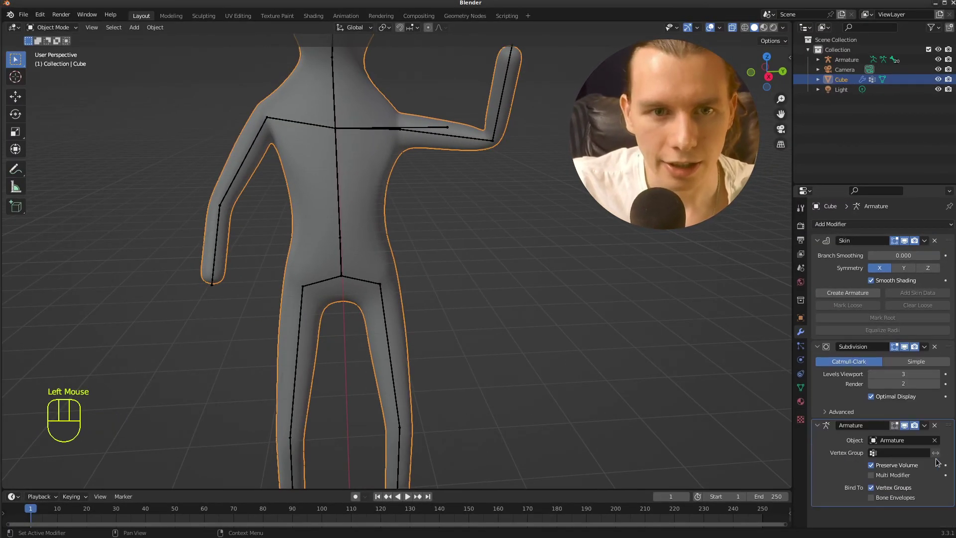
scroll(474, 116, "up", 2)
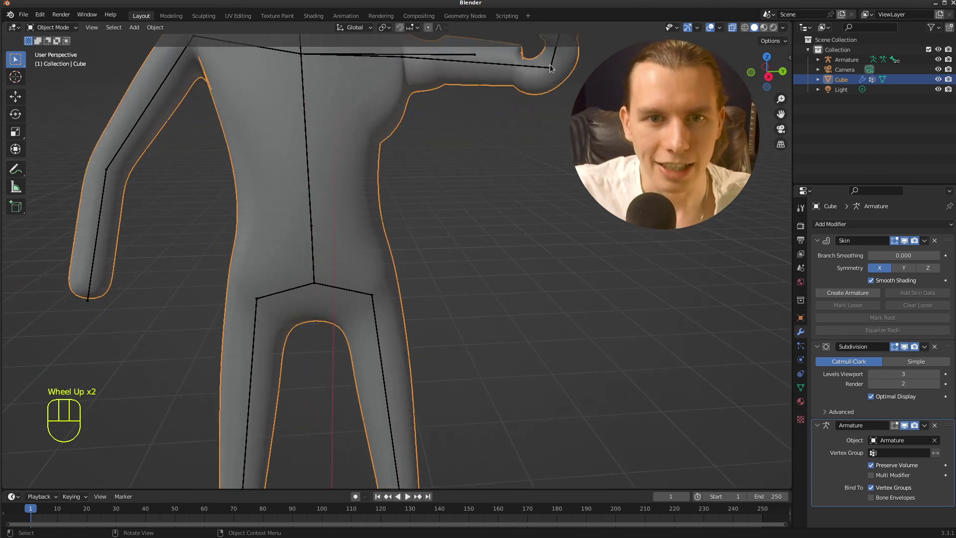
left_click_drag(782, 114, 454, 153)
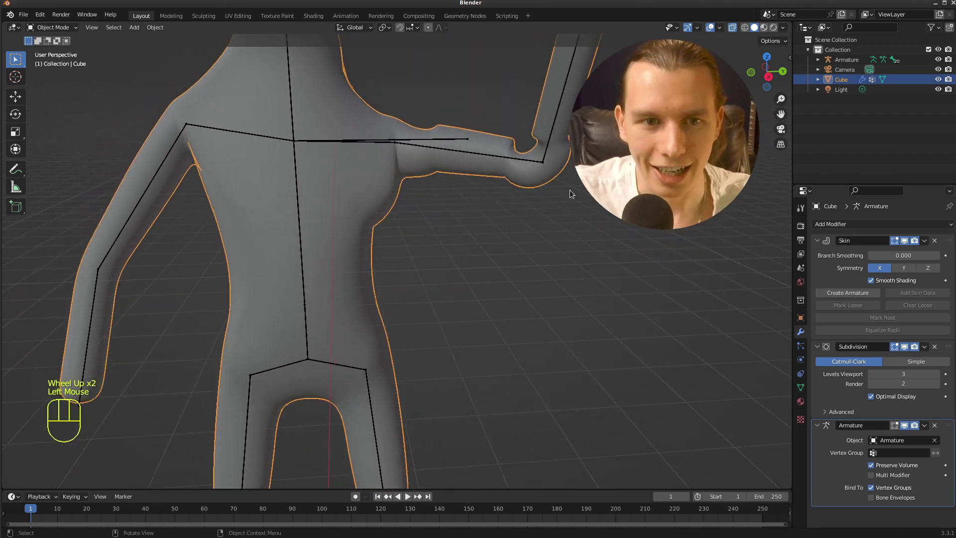
left_click_drag(948, 426, 948, 344)
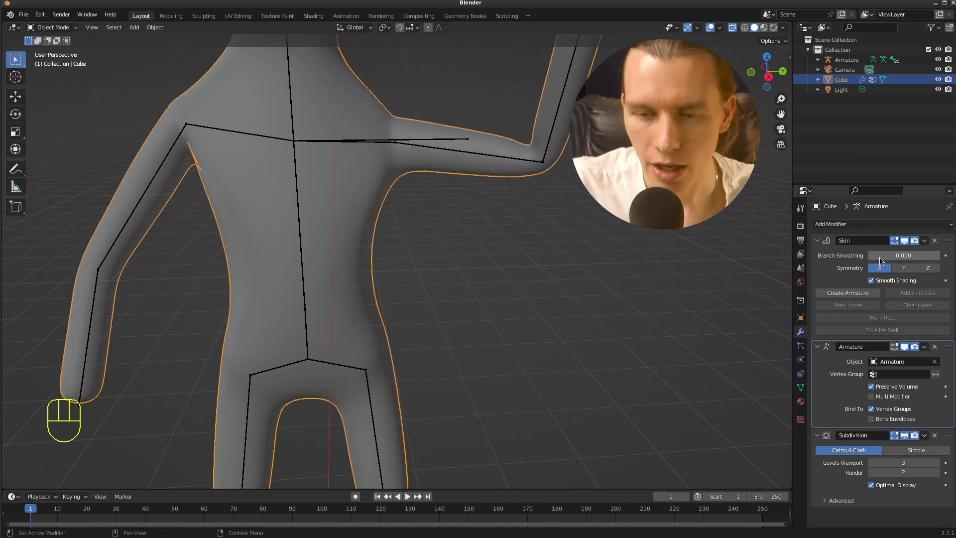
left_click_drag(948, 346, 944, 243)
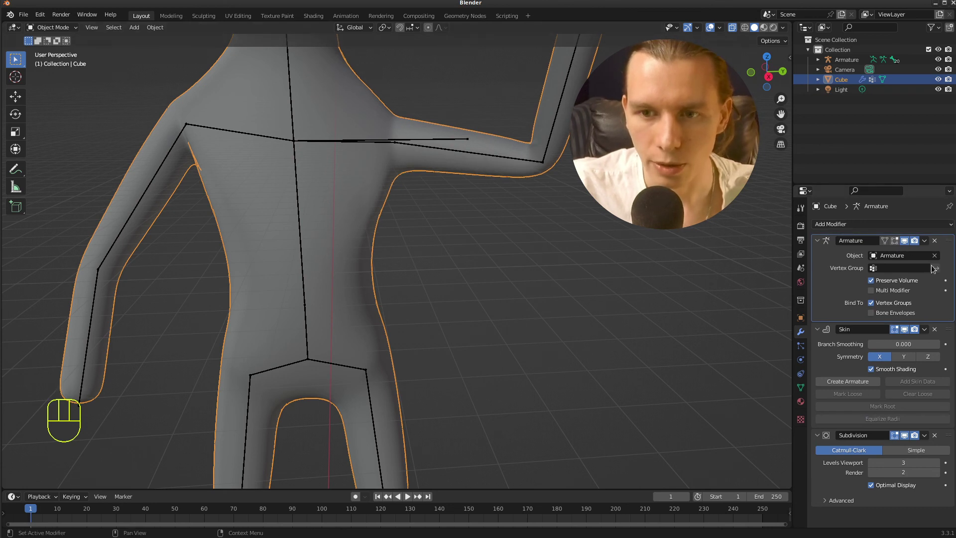
key("Tab")
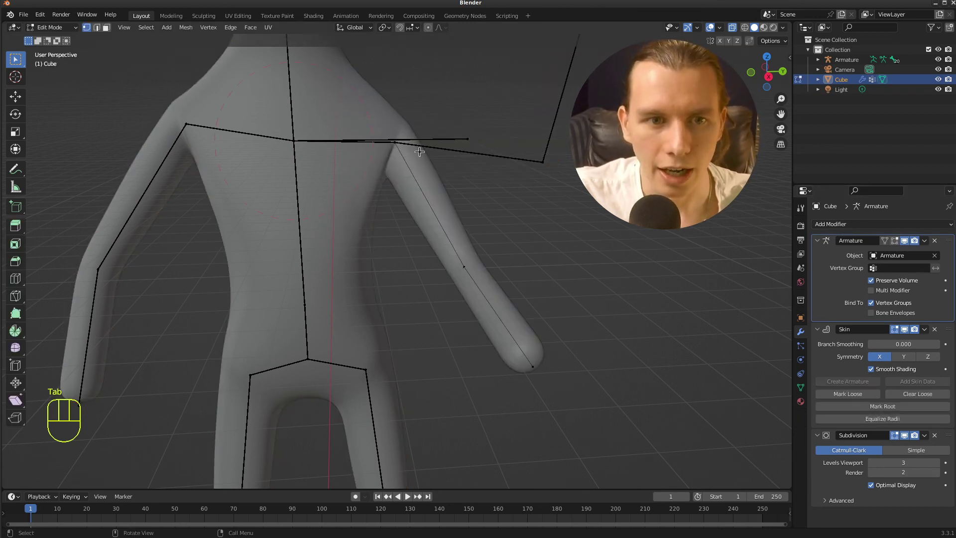
key("Tab")
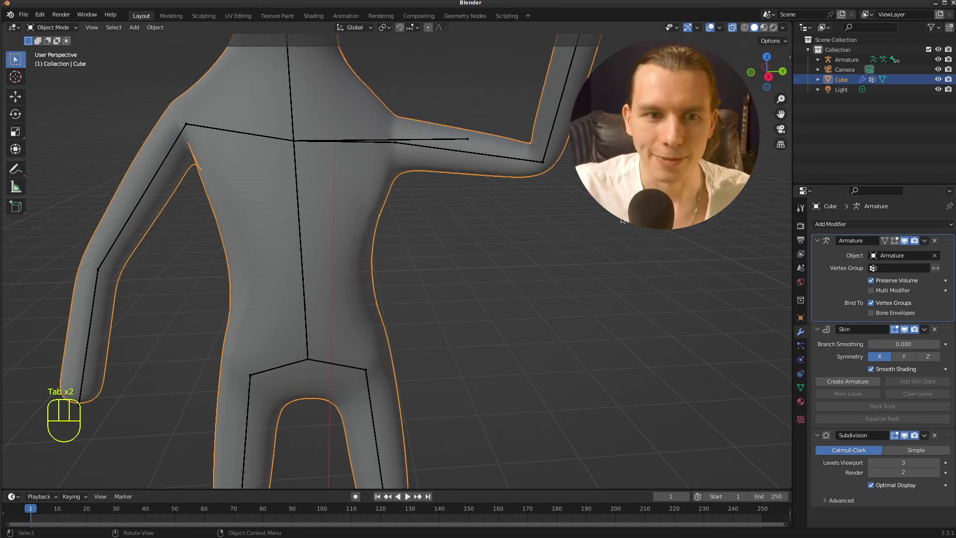
scroll(501, 233, "down", 3)
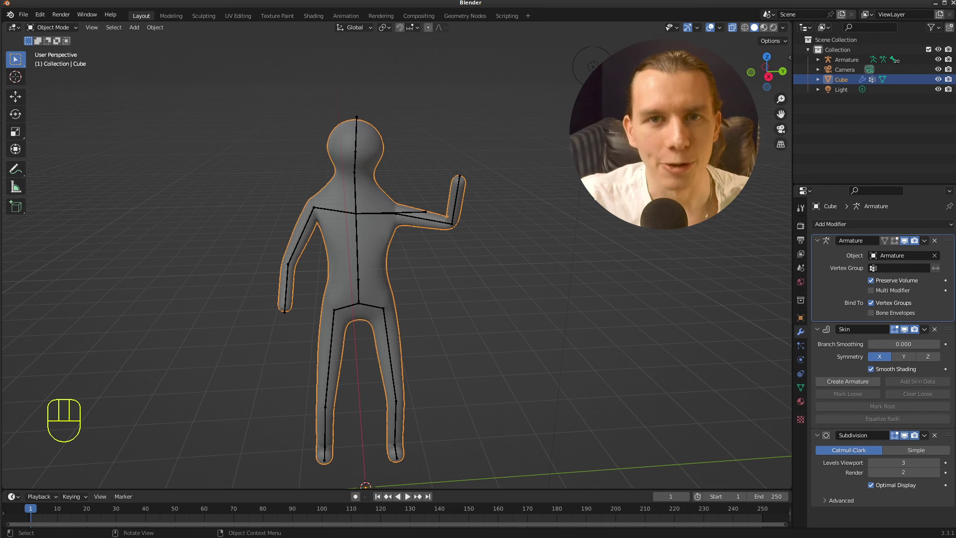
Toggle the Cube's Edit Mode to view it undeformed, then select the armature.
key("Tab")
key("Tab")
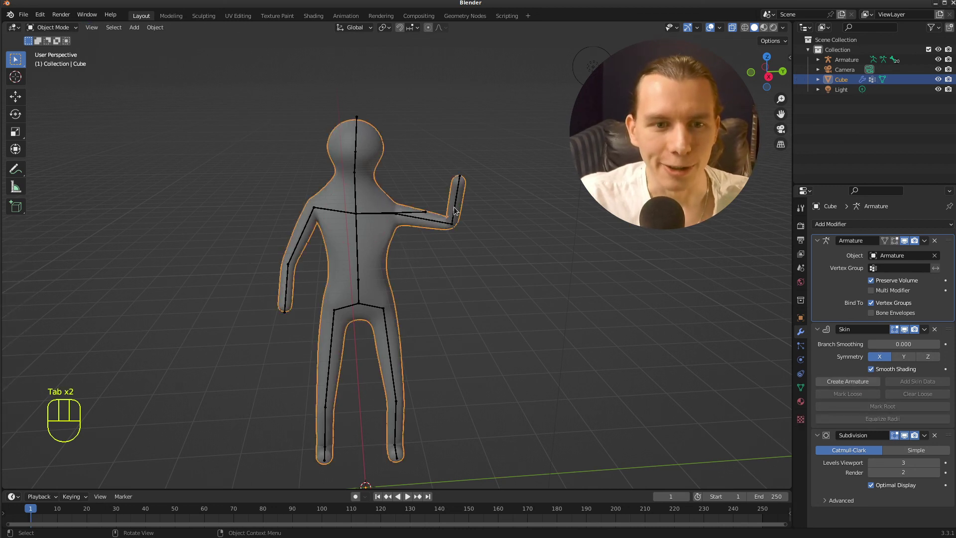
left_click(454, 210)
key("Tab")
key("Tab")
key("Tab")
key("Tab")
key("Tab")
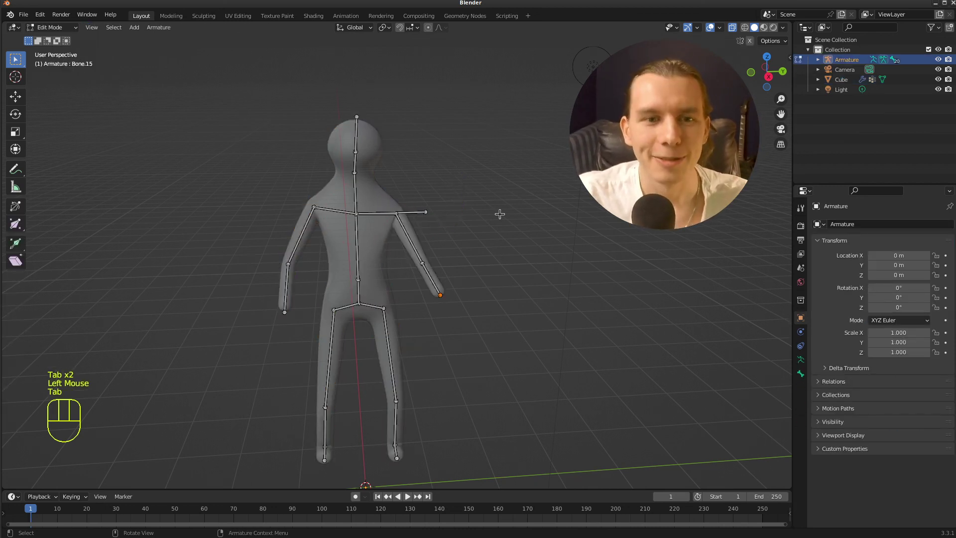